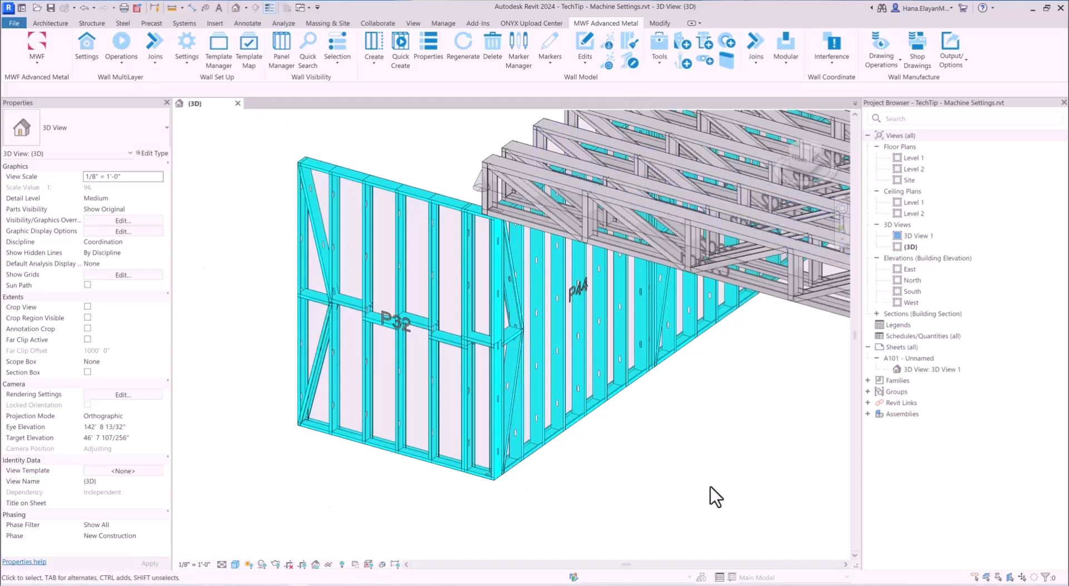
{"action": "left_click", "coordinate": [39, 63]}
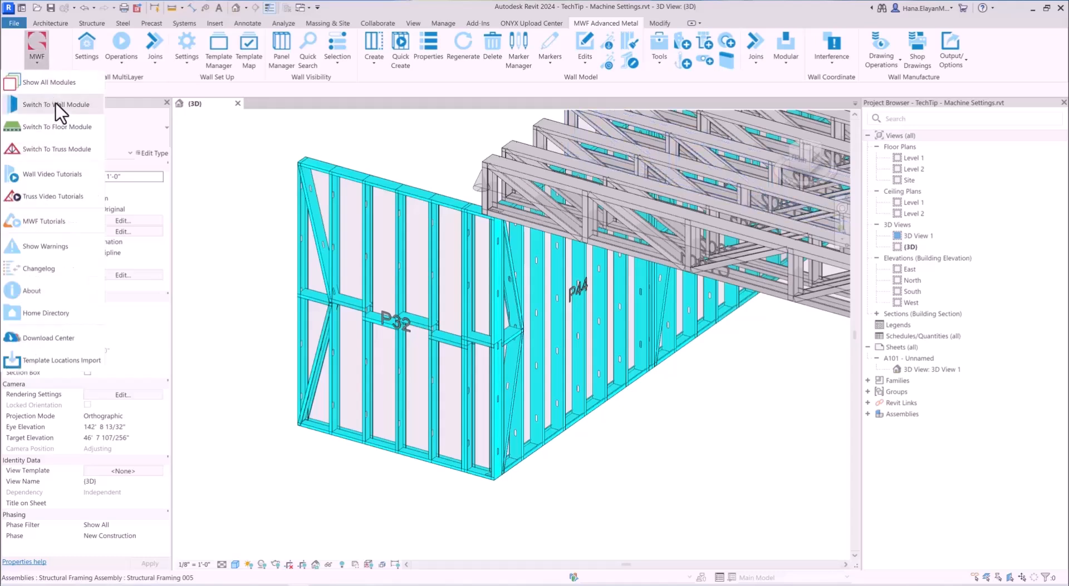
{"action": "left_click", "coordinate": [234, 278]}
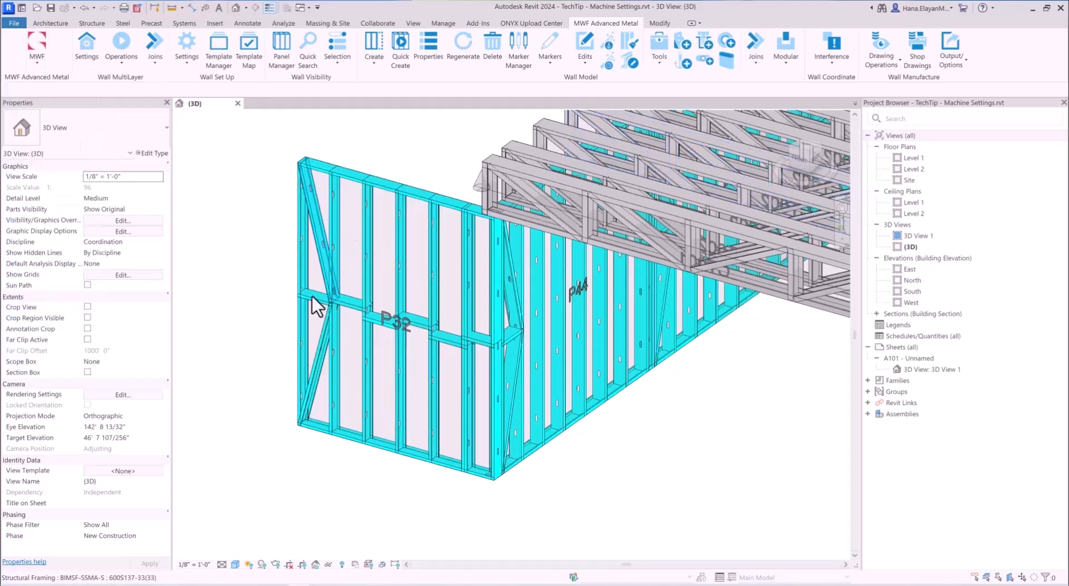
Inspect the vertical studs and the host wall of panel P32 by selecting them one after another in the 3D view.
{"action": "left_click", "coordinate": [402, 393]}
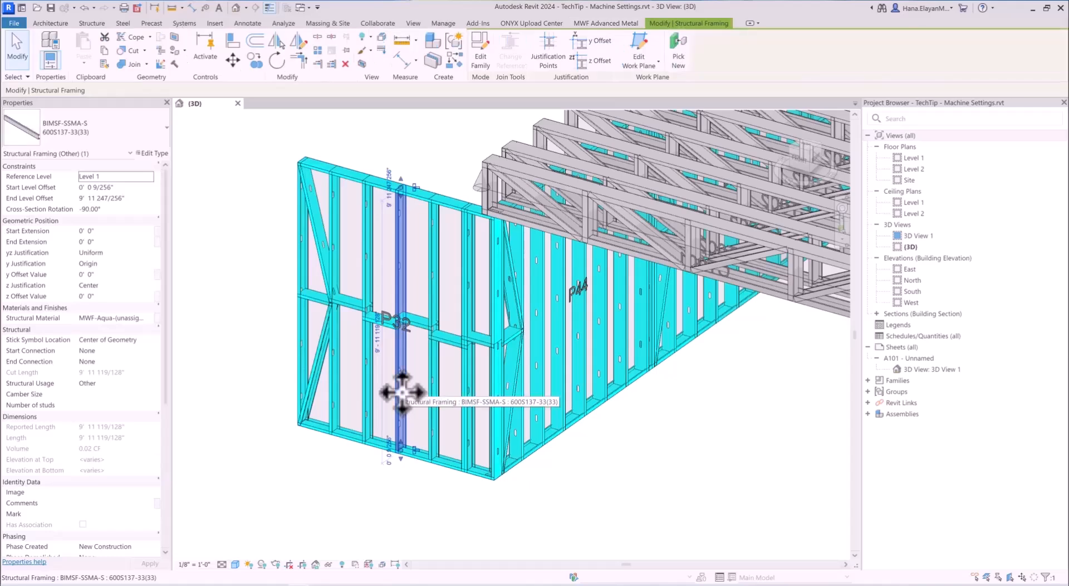
{"action": "left_click", "coordinate": [383, 409]}
{"action": "left_click", "coordinate": [382, 407]}
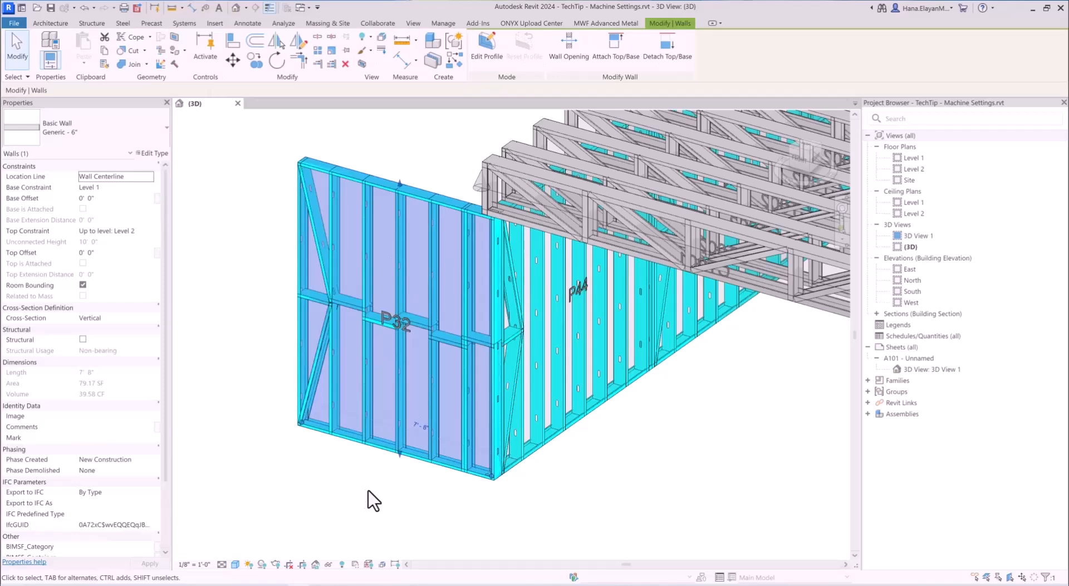
{"action": "left_click", "coordinate": [402, 409]}
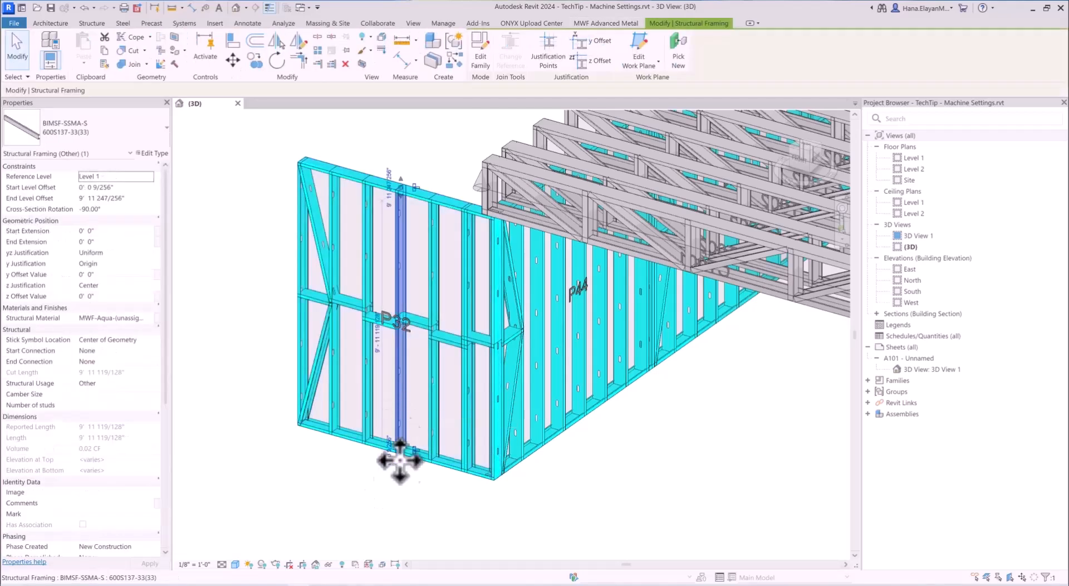
{"action": "left_click", "coordinate": [376, 486]}
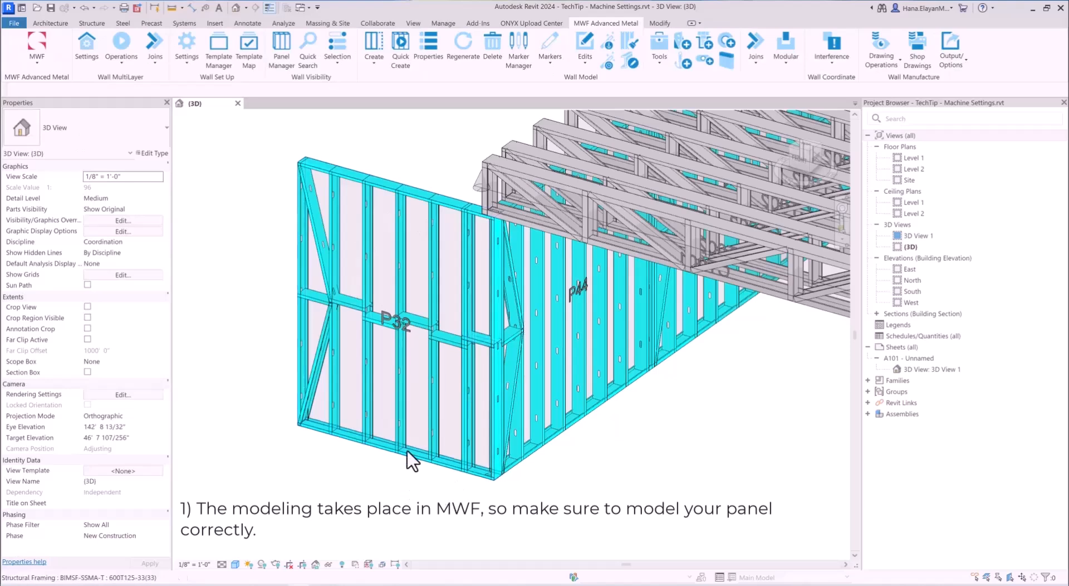
{"action": "left_click", "coordinate": [415, 428]}
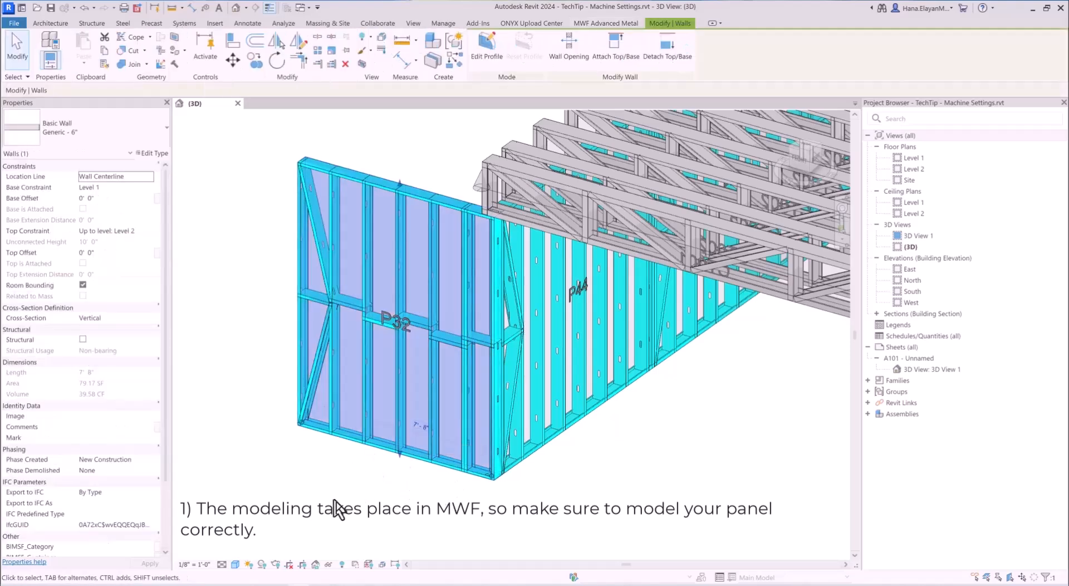
{"action": "left_click", "coordinate": [336, 509]}
{"action": "left_click", "coordinate": [399, 419]}
{"action": "left_click", "coordinate": [366, 411]}
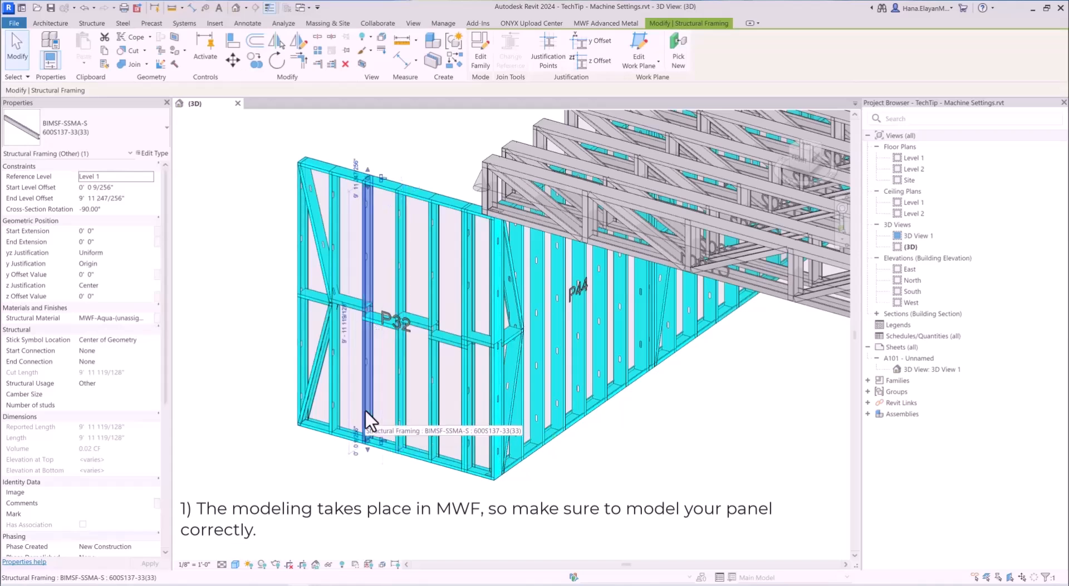
{"action": "left_click", "coordinate": [408, 419]}
{"action": "left_click", "coordinate": [434, 425]}
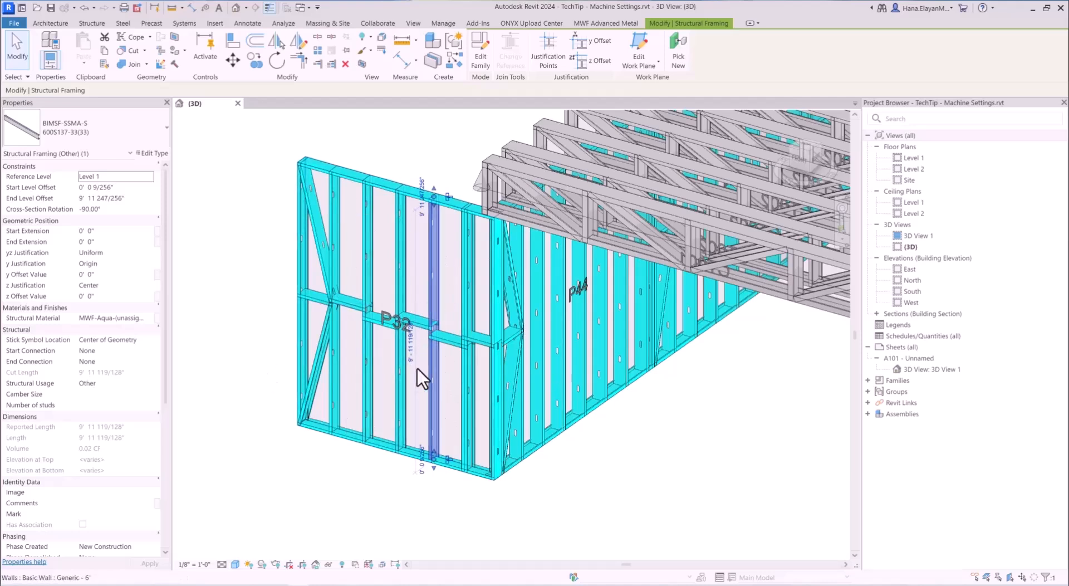
{"action": "left_click", "coordinate": [360, 477]}
Check the component family and type of panel P32's vertical studs, top track, bottom track and lower diagonal brace.
{"action": "left_click", "coordinate": [399, 424]}
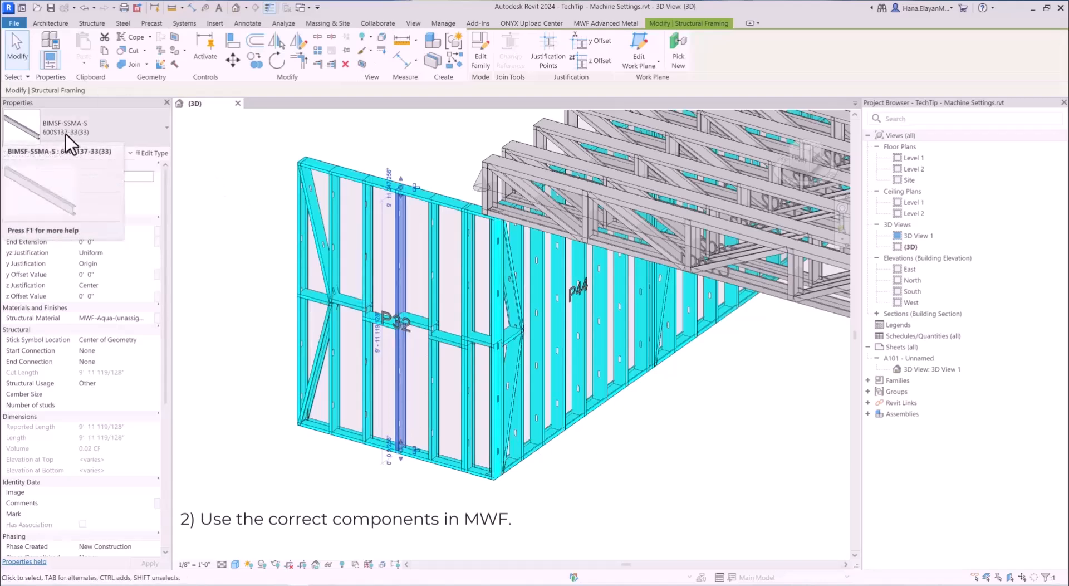
{"action": "left_click", "coordinate": [367, 247]}
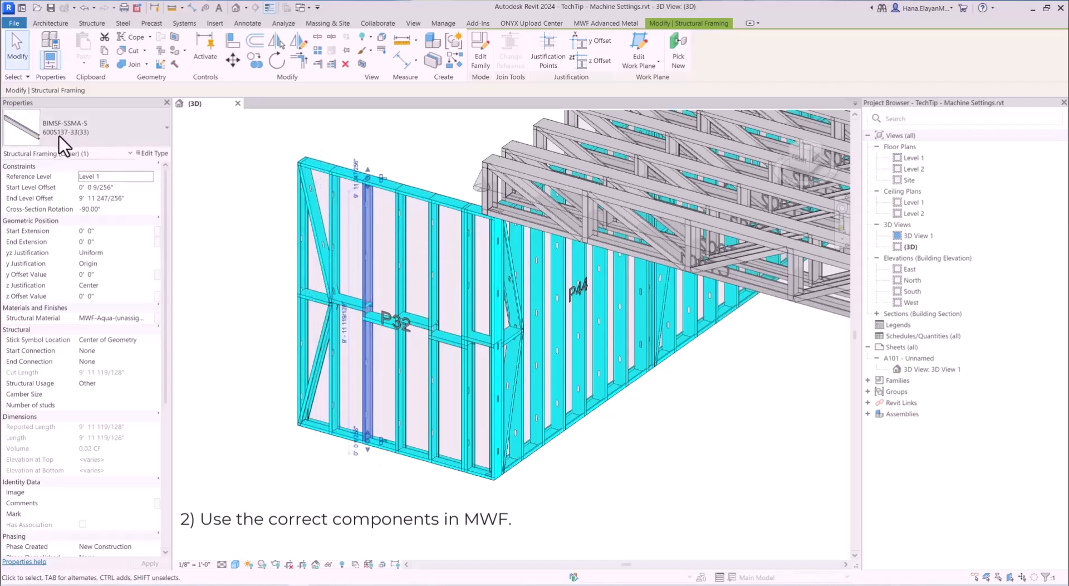
{"action": "left_click", "coordinate": [385, 189]}
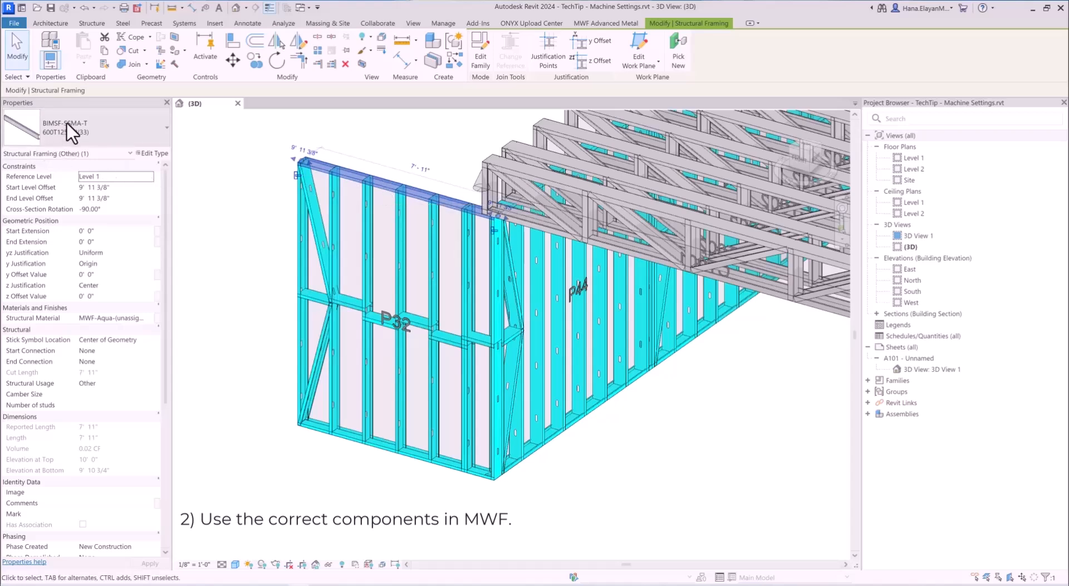
{"action": "left_click", "coordinate": [349, 442]}
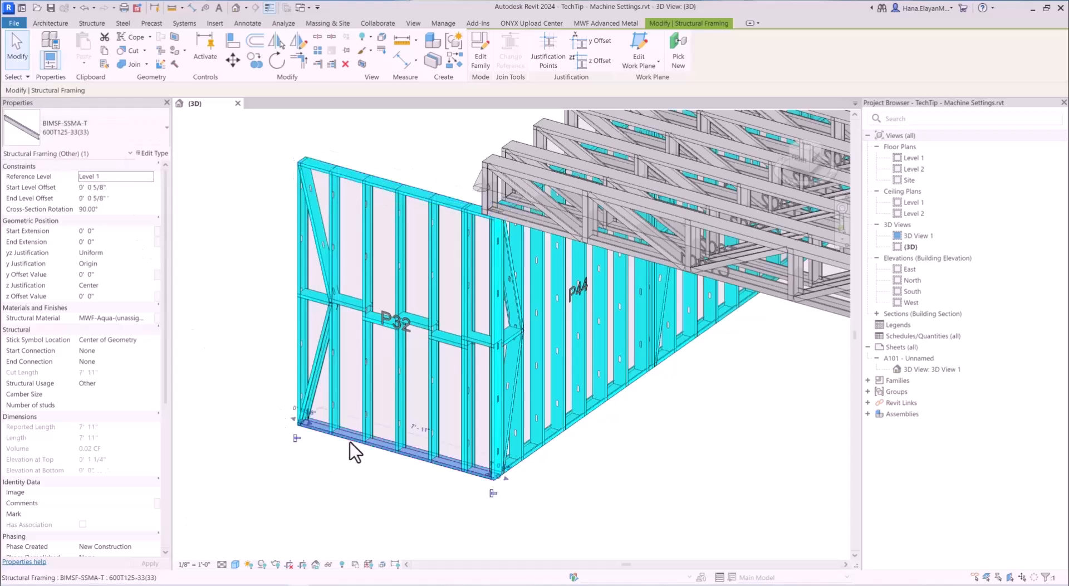
{"action": "left_click", "coordinate": [296, 442]}
{"action": "left_click", "coordinate": [310, 399]}
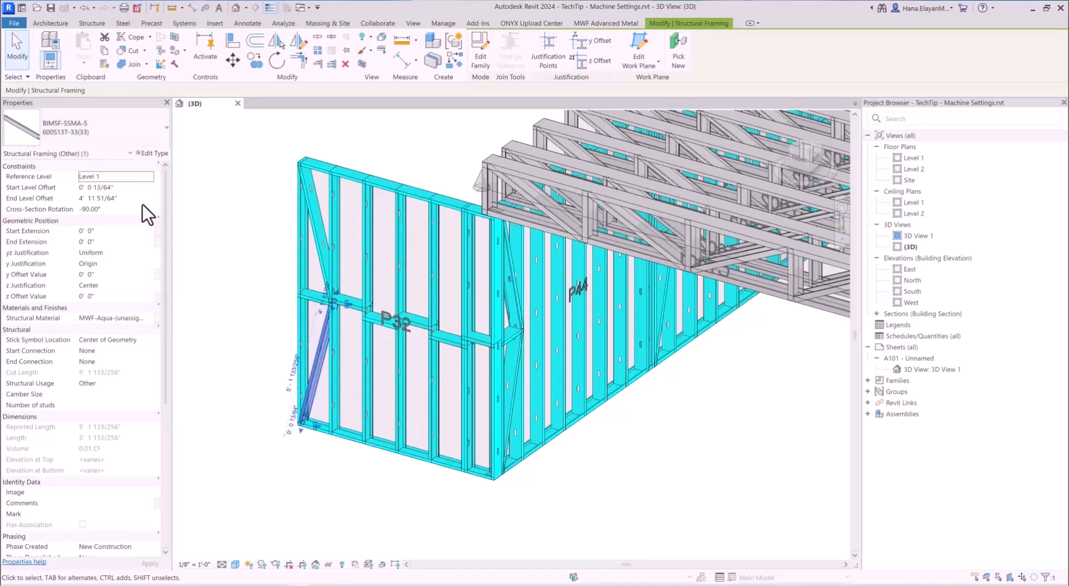
{"action": "left_click", "coordinate": [338, 483]}
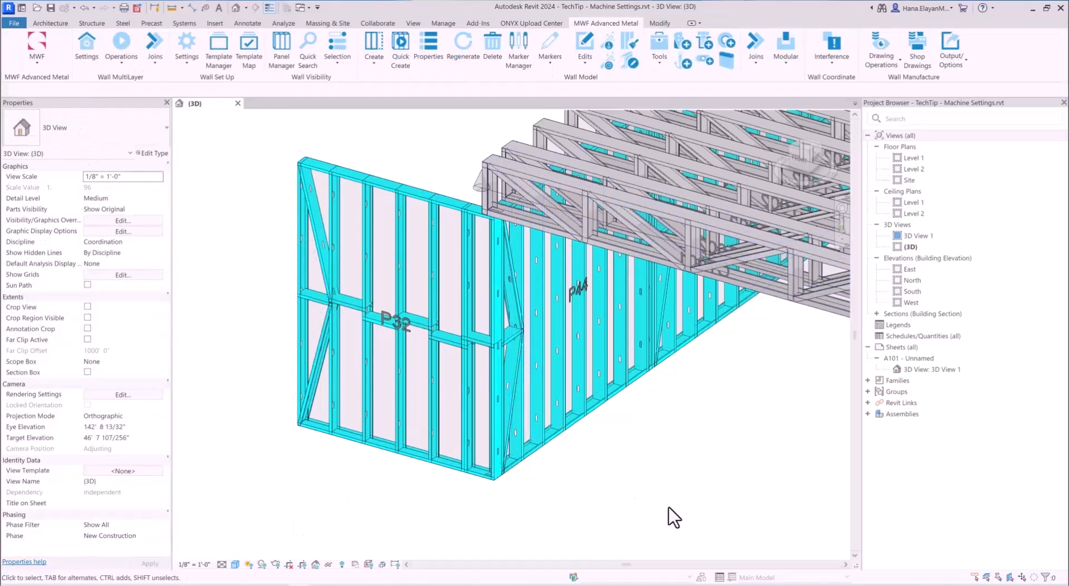
Open the MWF home directory and locate the BIMSF-SSMA-S and BIMSF-SSMA-T files in Walls > Framing Components > Imperial > MWF Standard.
{"action": "left_click", "coordinate": [39, 65]}
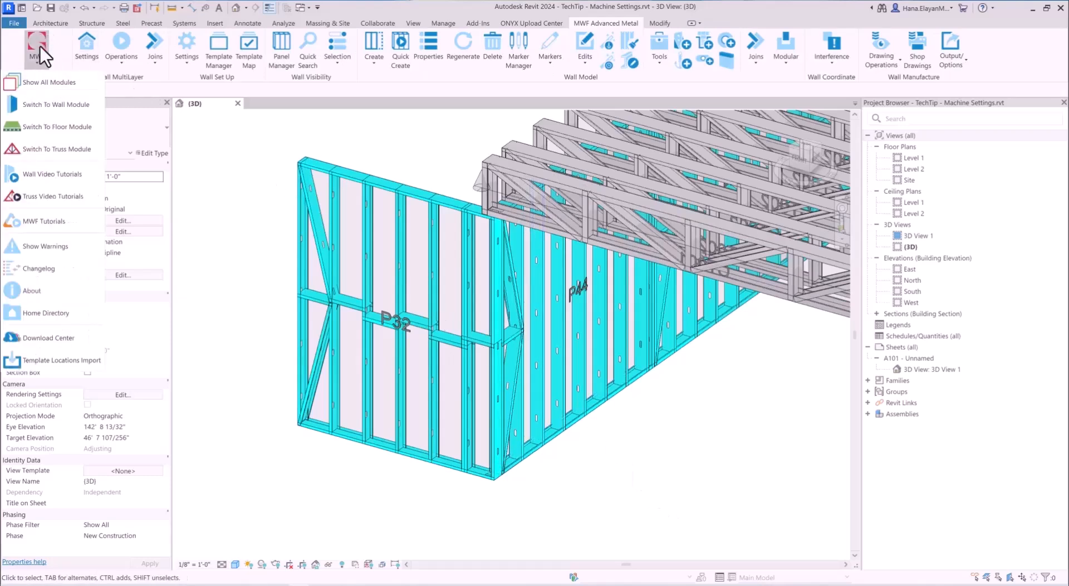
{"action": "left_click", "coordinate": [48, 312]}
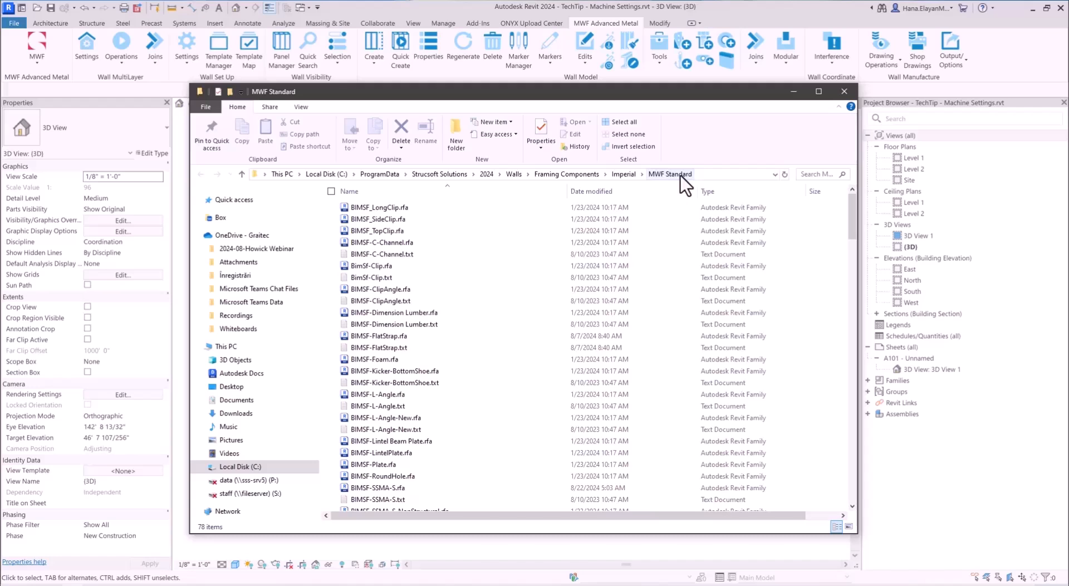
{"action": "left_click", "coordinate": [383, 488]}
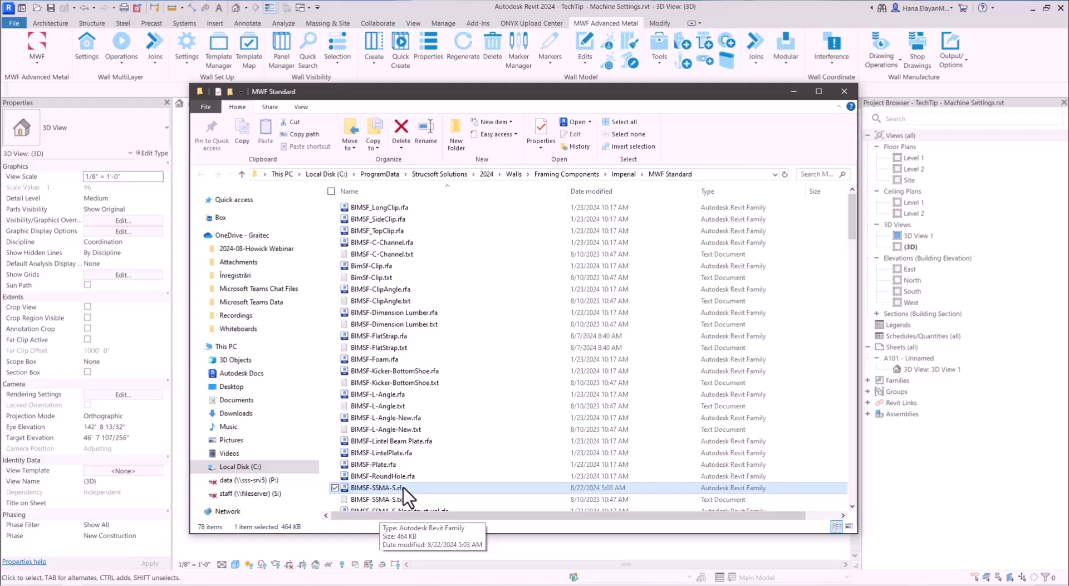
{"action": "scroll", "coordinate": [400, 486], "scroll_direction": "down", "scroll_amount": 4}
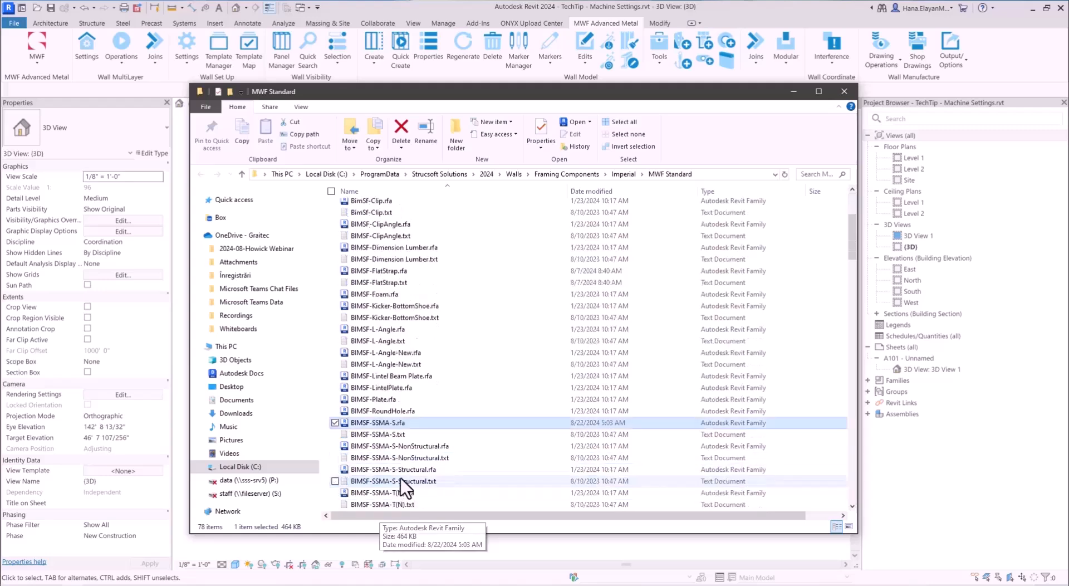
{"action": "left_click", "coordinate": [390, 448]}
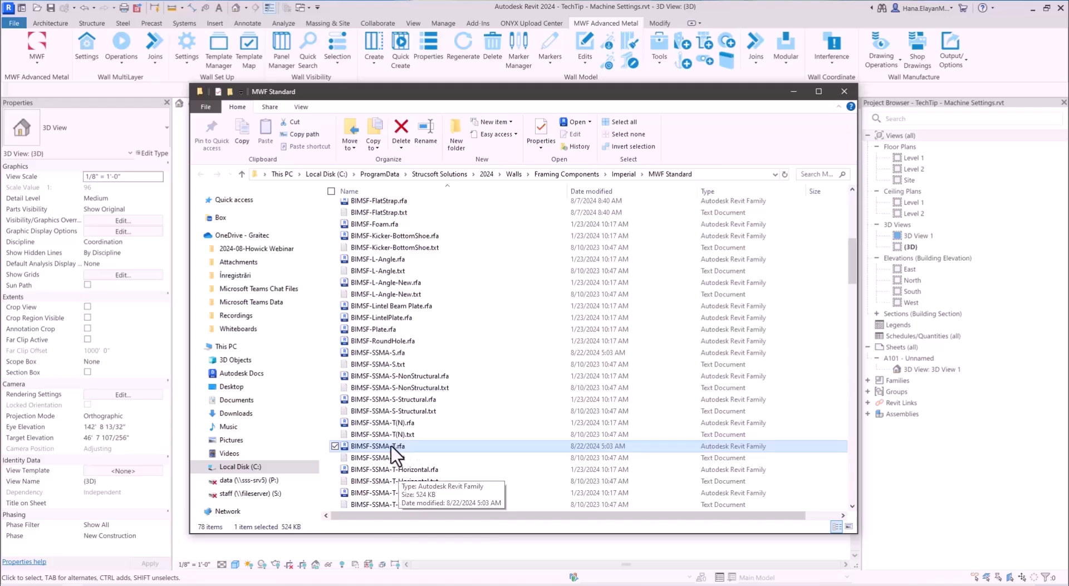
{"action": "left_click", "coordinate": [400, 352]}
{"action": "left_click", "coordinate": [389, 365]}
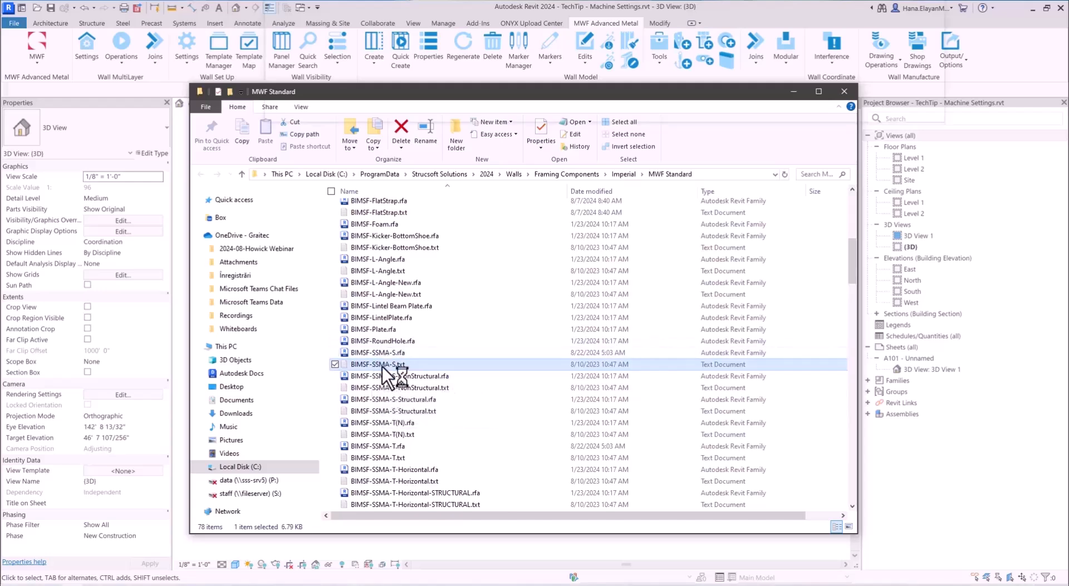
Open the MWF Manufacturers folder under Imperial and look through its manufacturer component families, including the Howick files.
{"action": "left_click", "coordinate": [622, 174]}
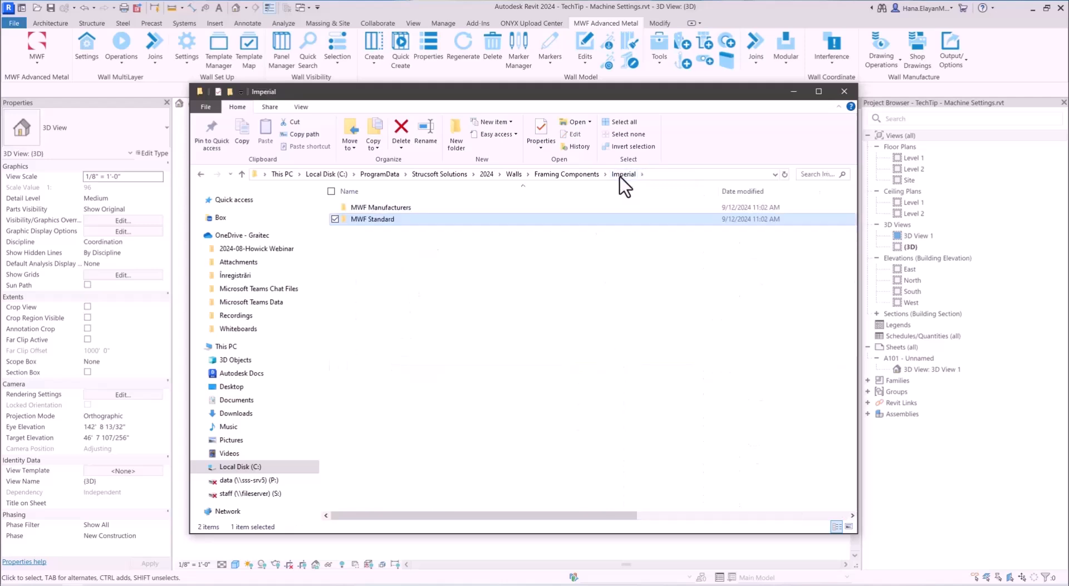
{"action": "double_click", "coordinate": [383, 208]}
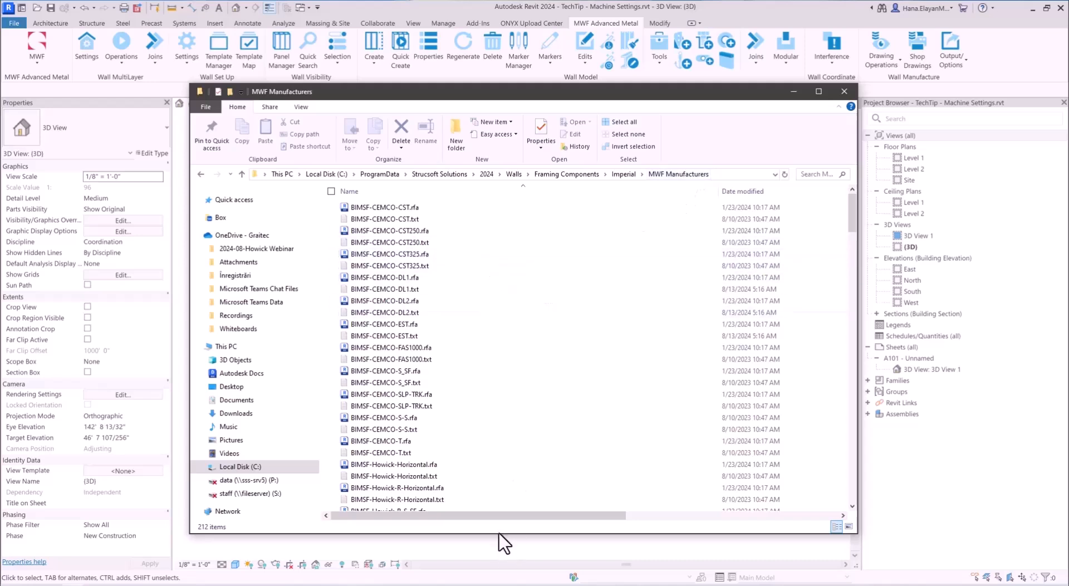
{"action": "left_click_drag", "start_coordinate": [499, 533], "coordinate": [499, 549]}
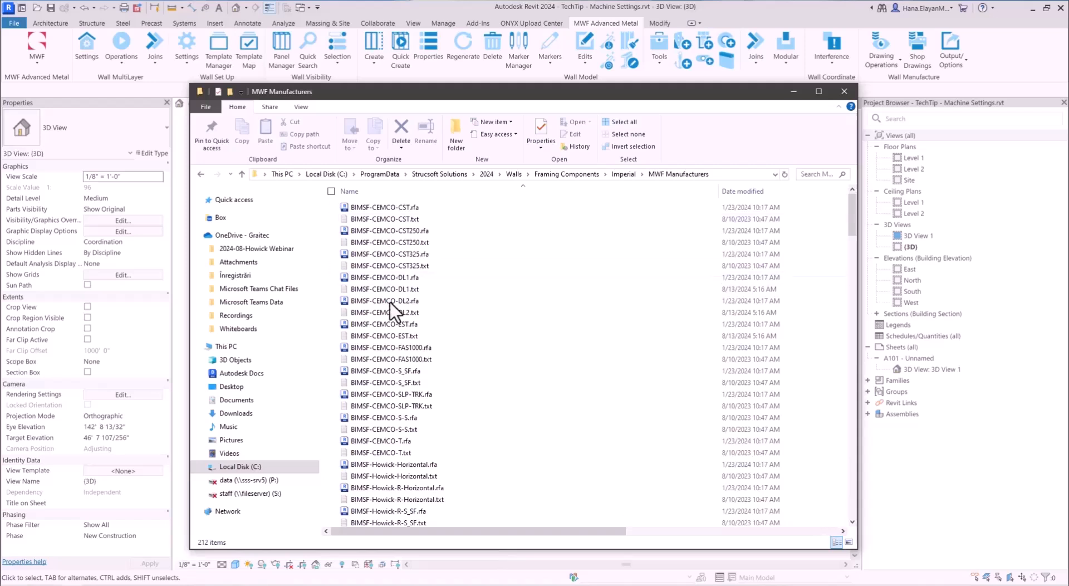
{"action": "scroll", "coordinate": [468, 387], "scroll_direction": "down", "scroll_amount": 6}
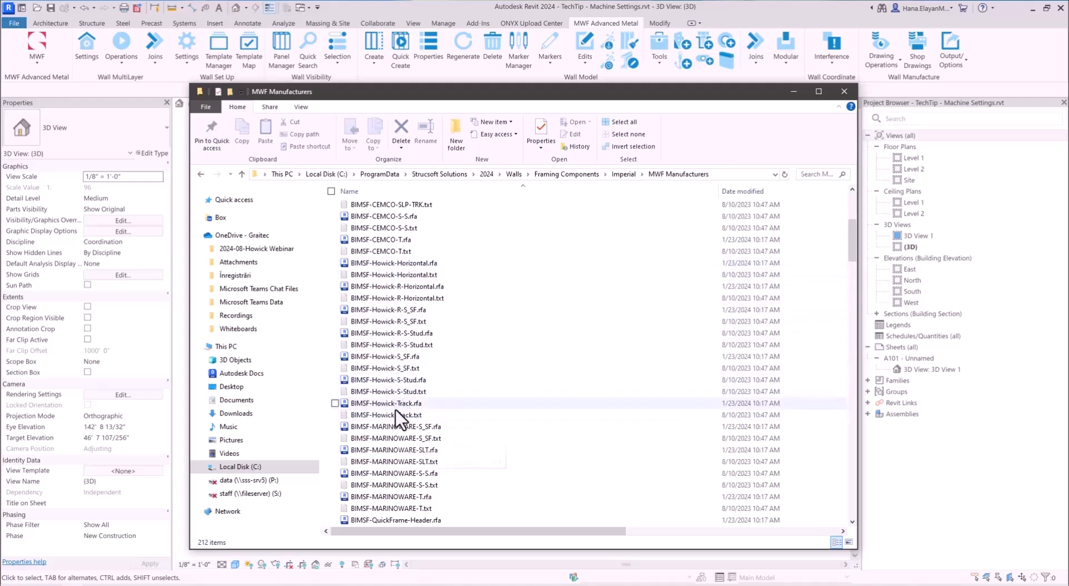
{"action": "scroll", "coordinate": [483, 358], "scroll_direction": "down", "scroll_amount": 6}
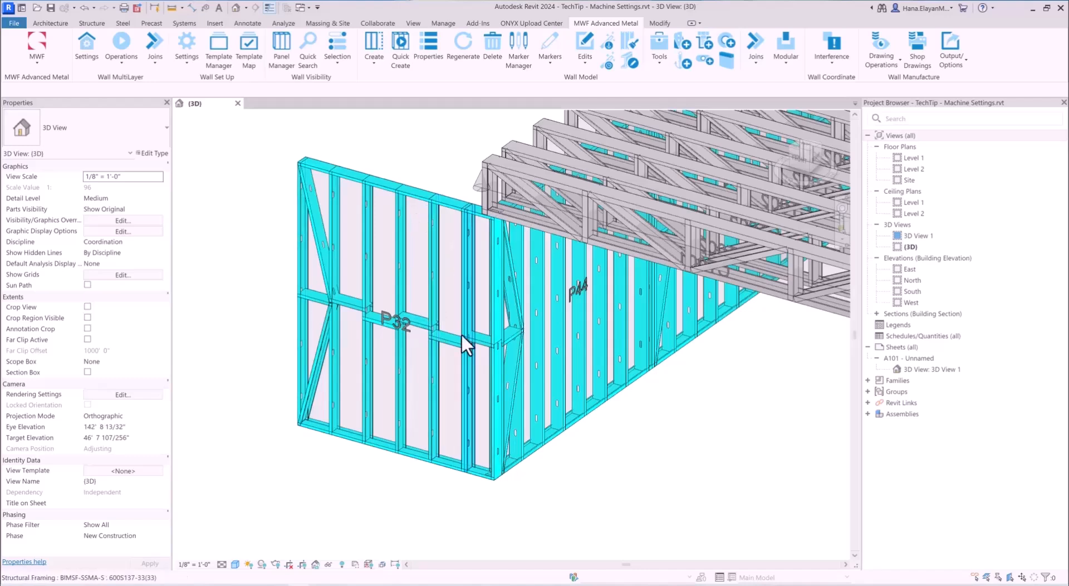
Locate the Load Family command, then open panel P32's MWF properties from a stud and view the available horizontal stud types.
{"action": "left_click", "coordinate": [215, 25]}
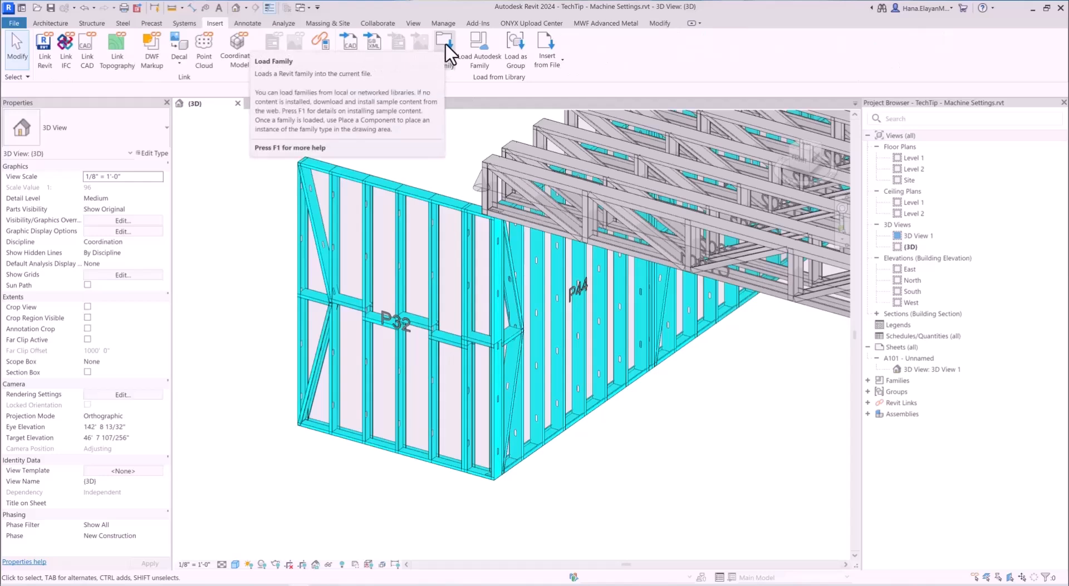
{"action": "left_click", "coordinate": [435, 410]}
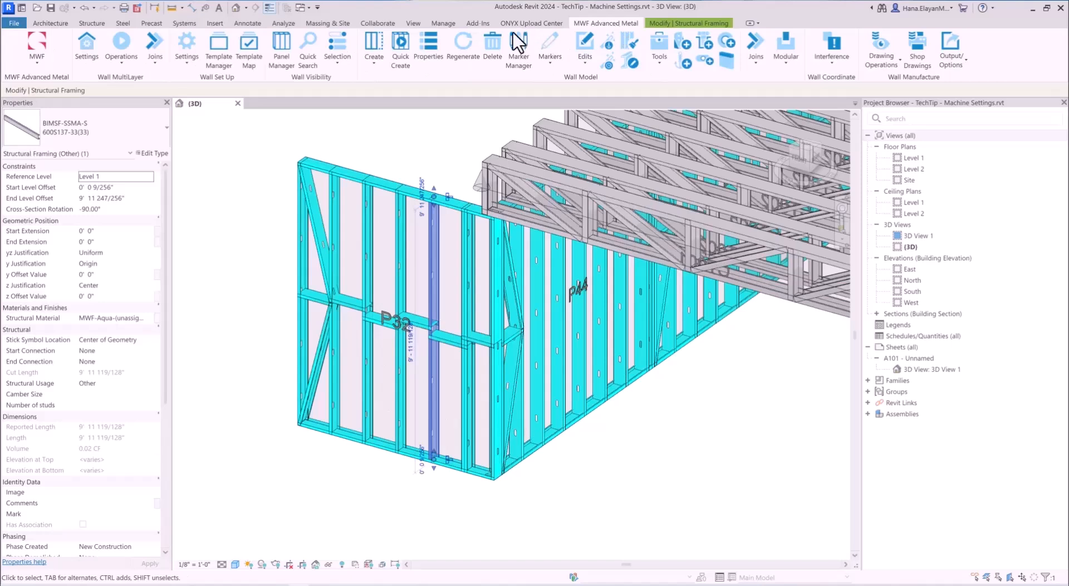
{"action": "left_click", "coordinate": [424, 41]}
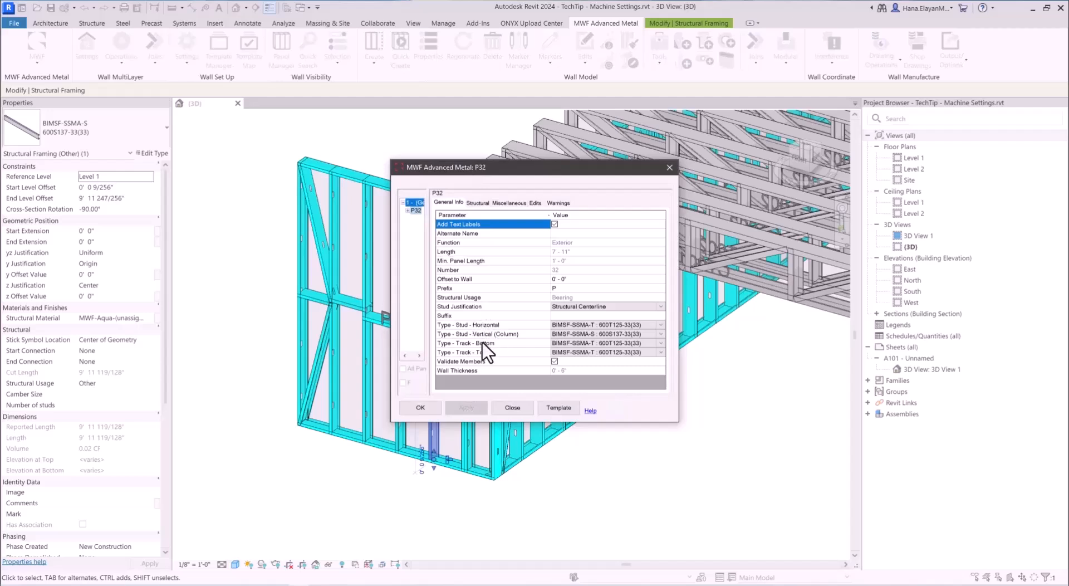
{"action": "left_click", "coordinate": [661, 325]}
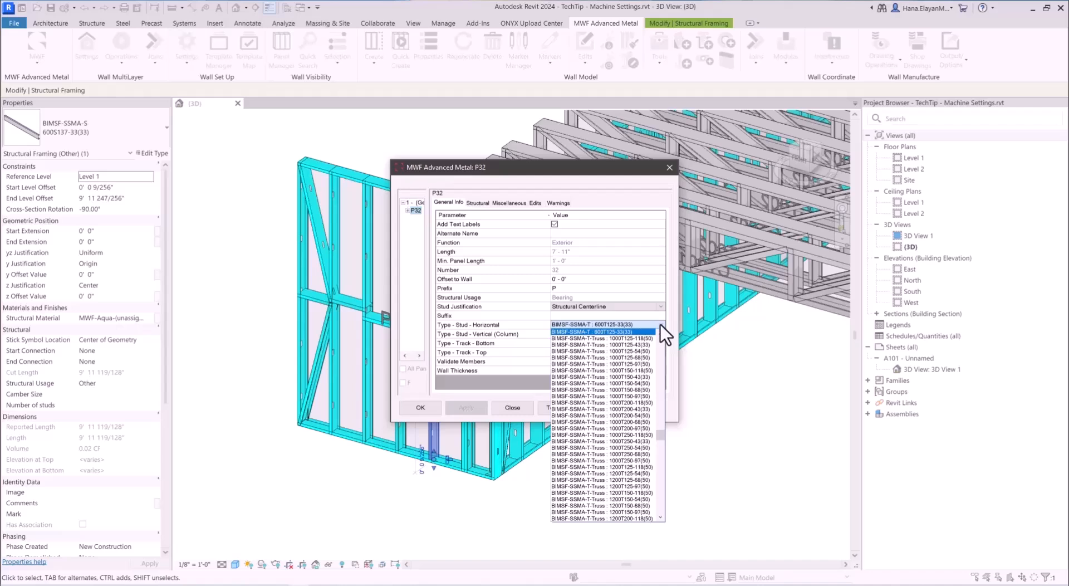
{"action": "left_click", "coordinate": [661, 326]}
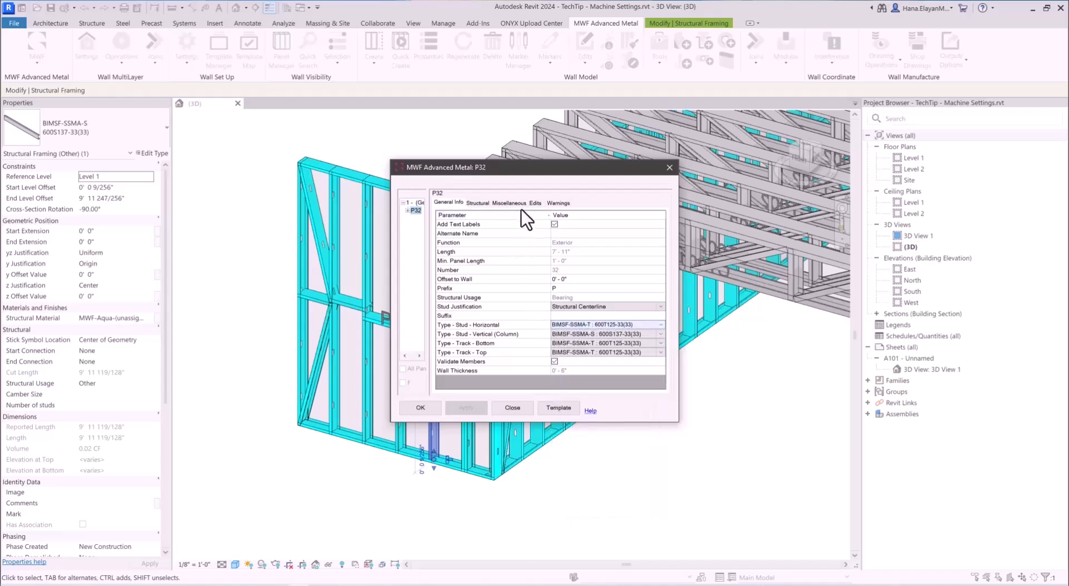
Open panel P32's Opening Framing settings, compare the three rule options keeping Use Settings From Openings Tab, and review the window parameters.
{"action": "left_click", "coordinate": [509, 203]}
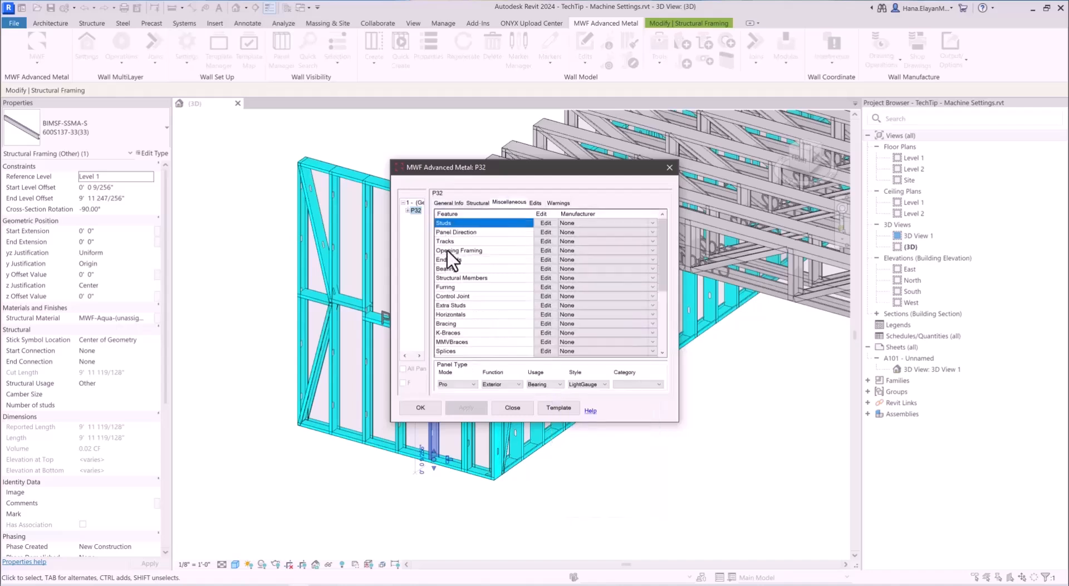
{"action": "left_click", "coordinate": [544, 250]}
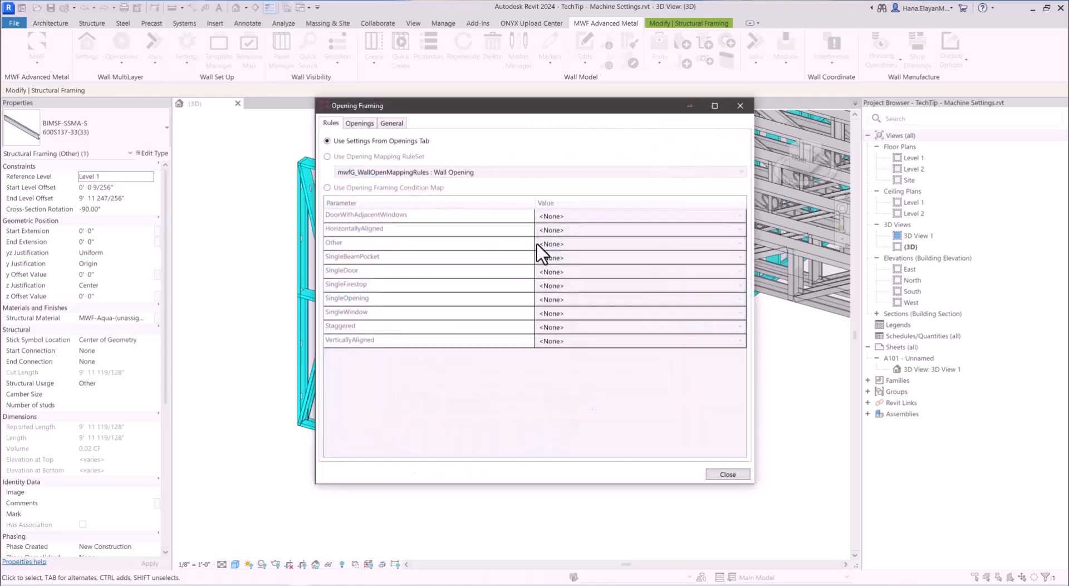
{"action": "left_click", "coordinate": [327, 157]}
{"action": "left_click", "coordinate": [327, 188]}
{"action": "left_click", "coordinate": [328, 141]}
{"action": "left_click", "coordinate": [360, 123]}
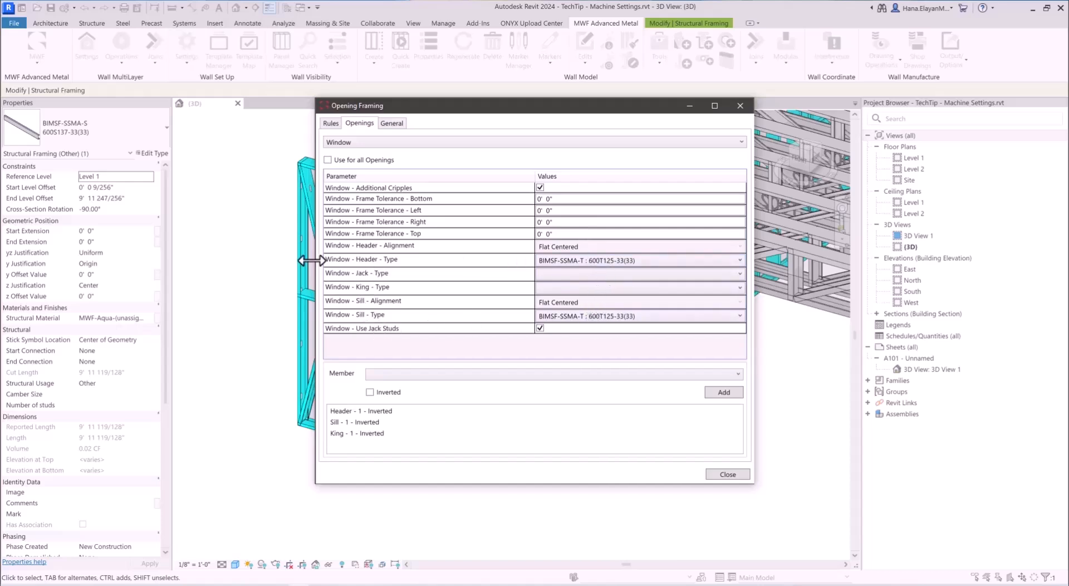
{"action": "left_click", "coordinate": [331, 123]}
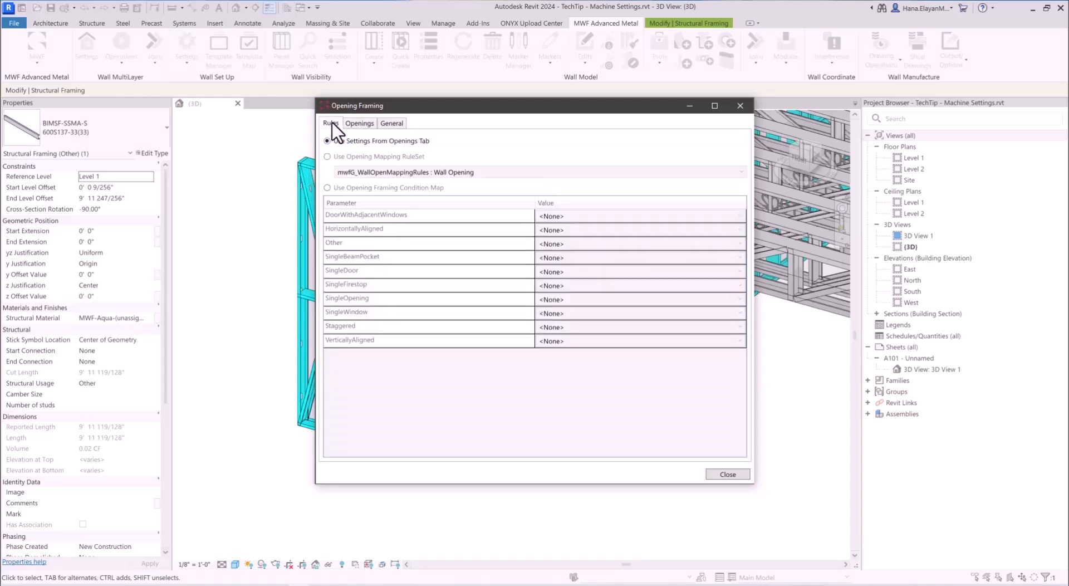
Leave the Opening Framing settings, open panel P32's Hole Series settings and examine the slot hole's name and CNC Operation Code.
{"action": "left_click", "coordinate": [740, 105]}
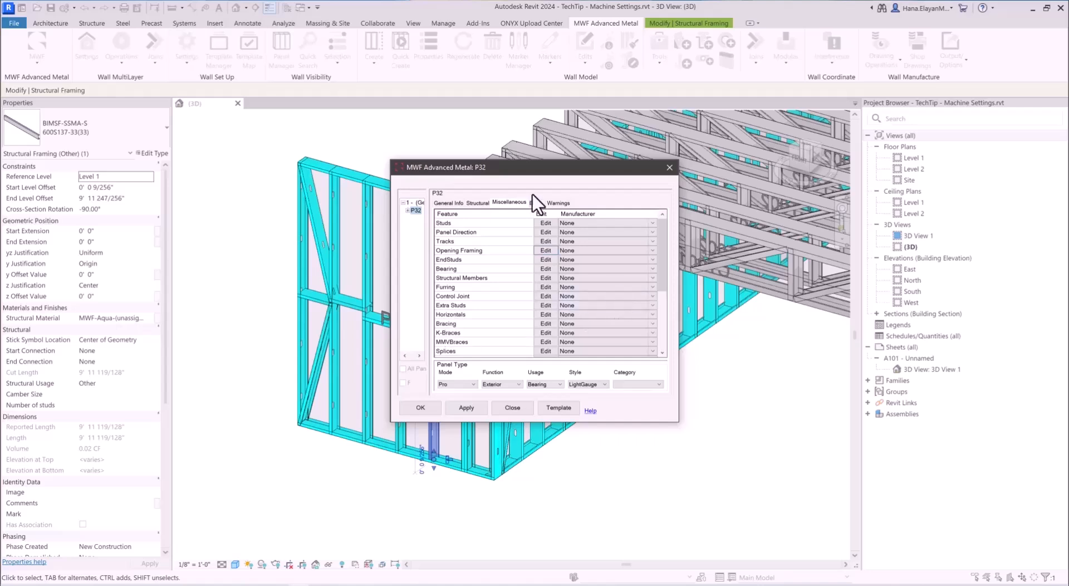
{"action": "left_click_drag", "start_coordinate": [530, 167], "coordinate": [646, 176]}
{"action": "scroll", "coordinate": [655, 284], "scroll_direction": "down", "scroll_amount": 4}
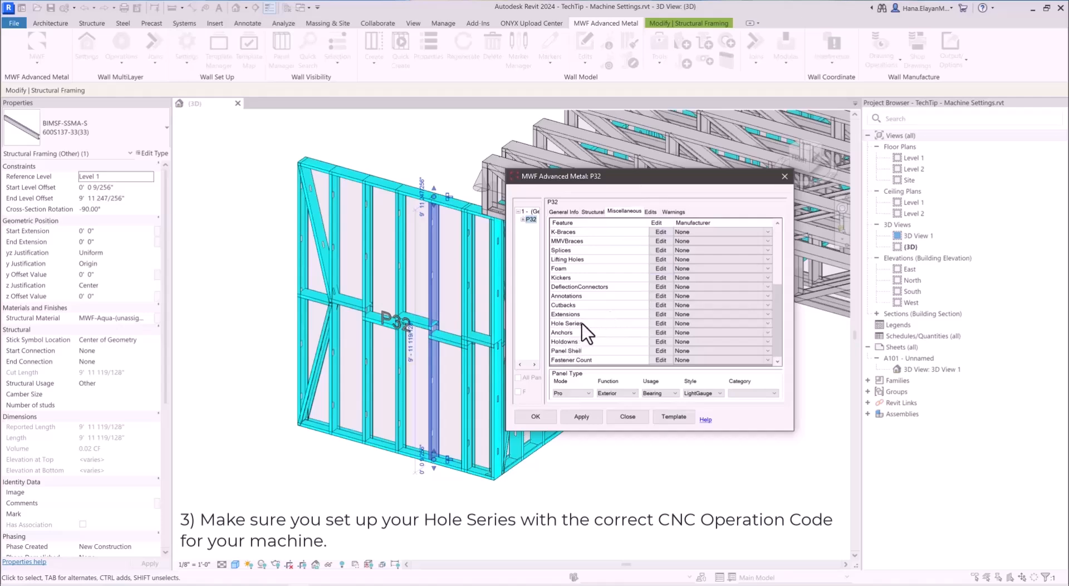
{"action": "left_click", "coordinate": [663, 323]}
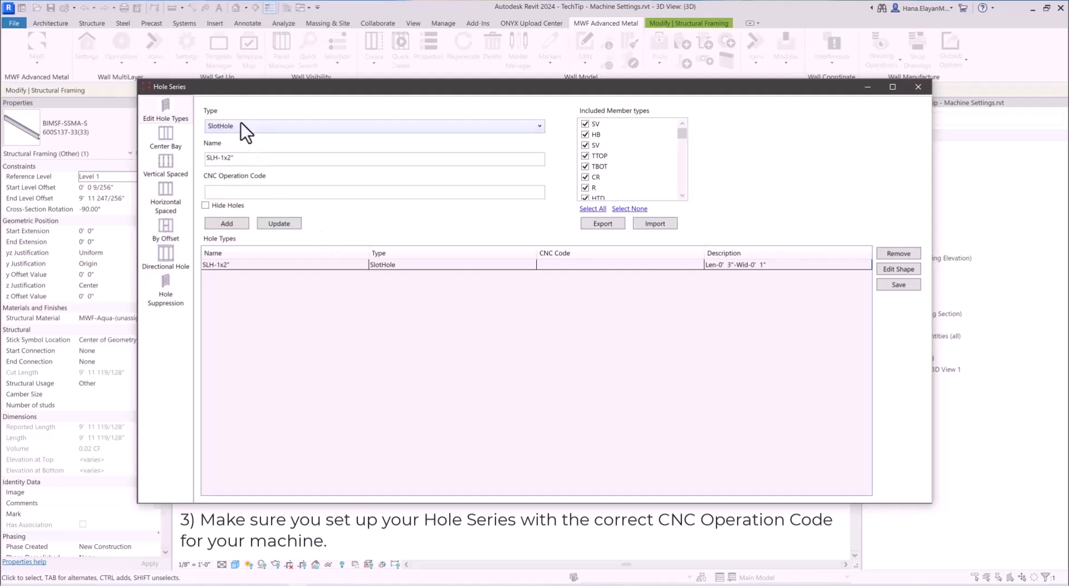
{"action": "left_click_drag", "start_coordinate": [257, 159], "coordinate": [202, 157]}
{"action": "left_click", "coordinate": [216, 191]}
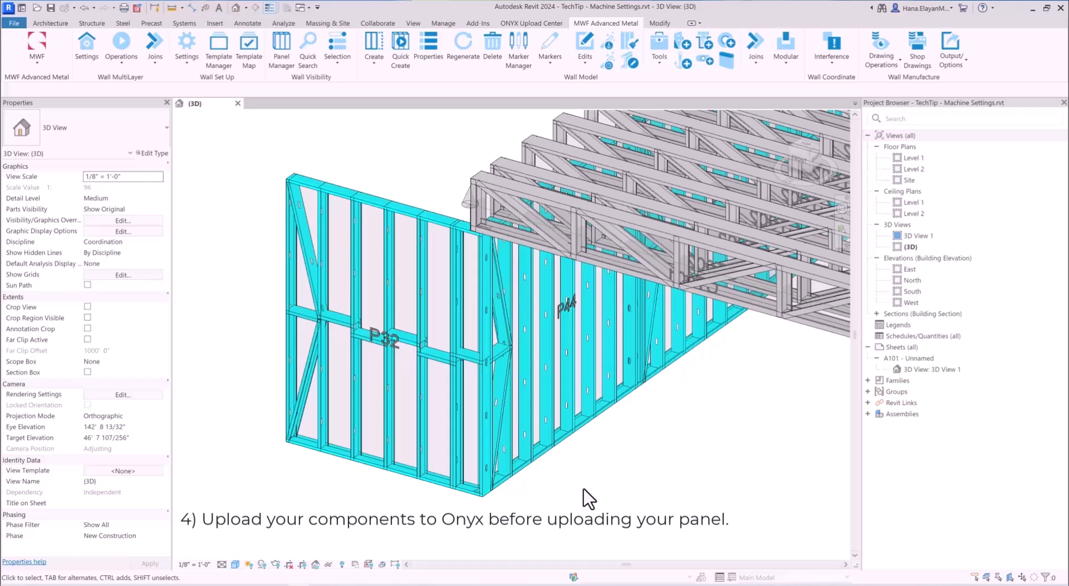
Select a stud of panel P32 and add a new Onyx project named TechTip in the Upload Center.
{"action": "left_click", "coordinate": [424, 468]}
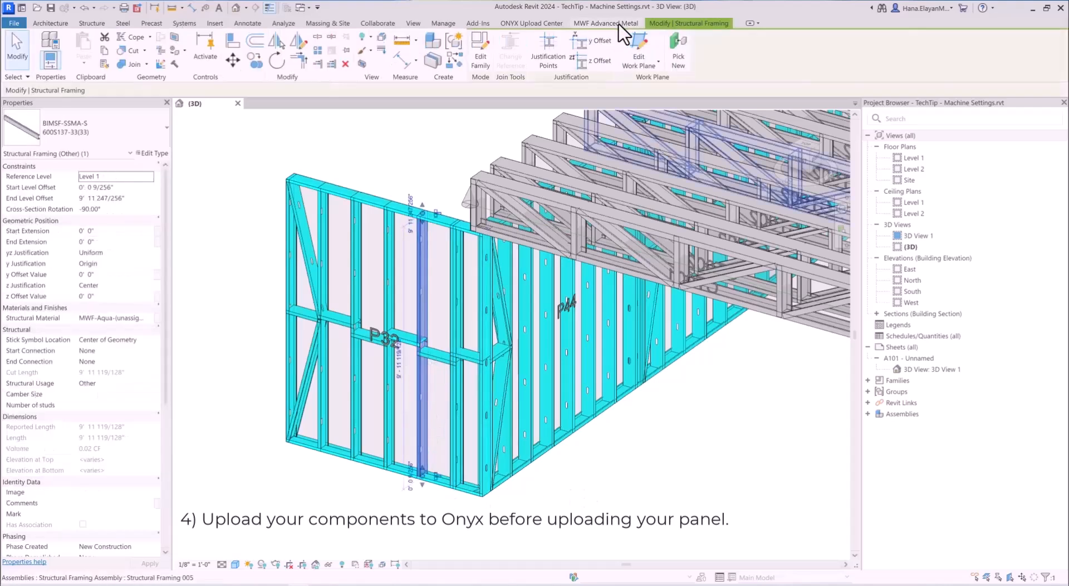
{"action": "left_click", "coordinate": [537, 23]}
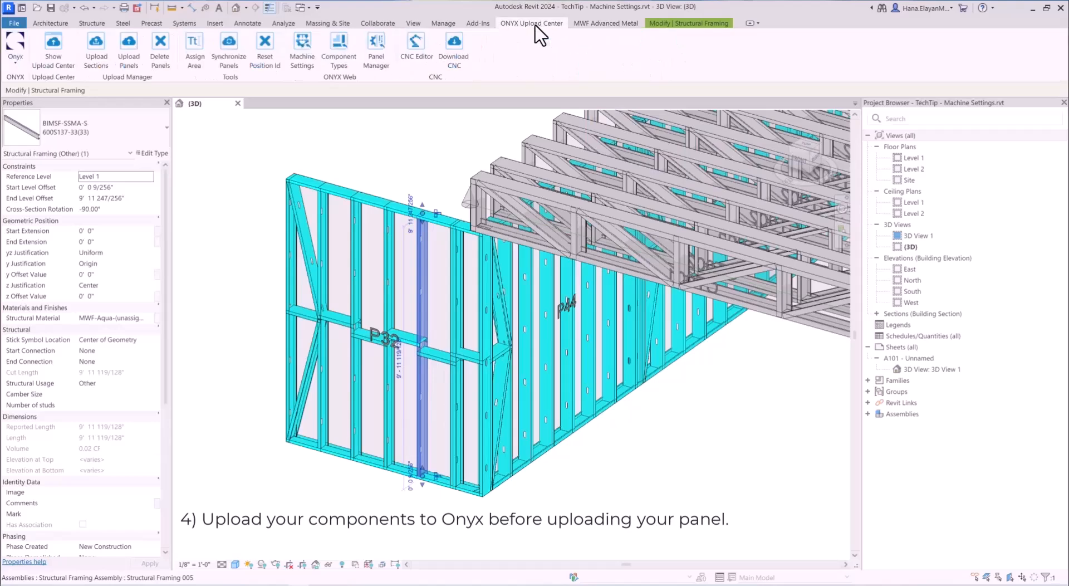
{"action": "left_click", "coordinate": [54, 45]}
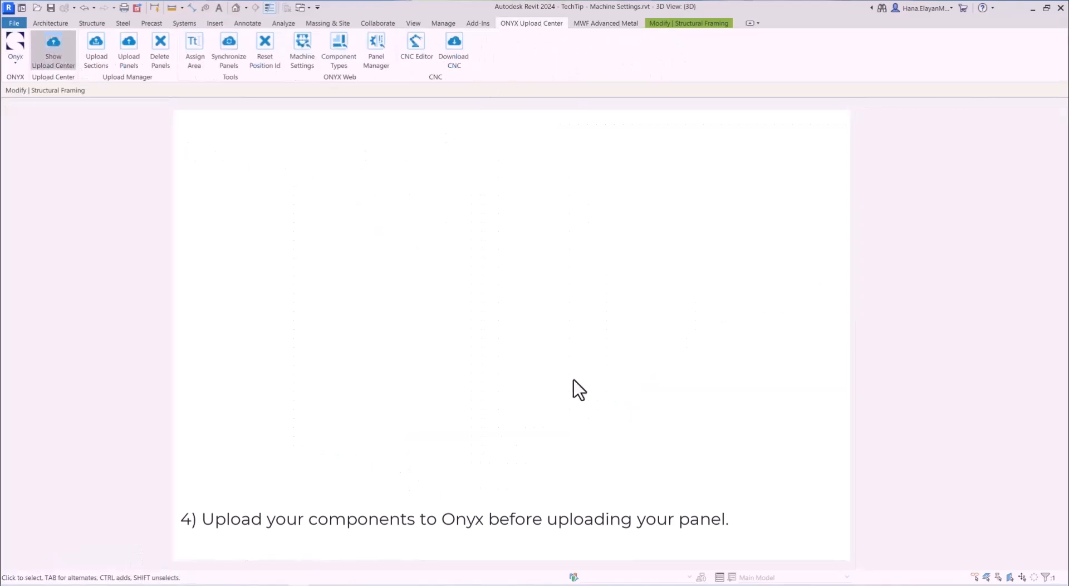
{"action": "left_click", "coordinate": [964, 333]}
{"action": "type", "text": "TechTip"}
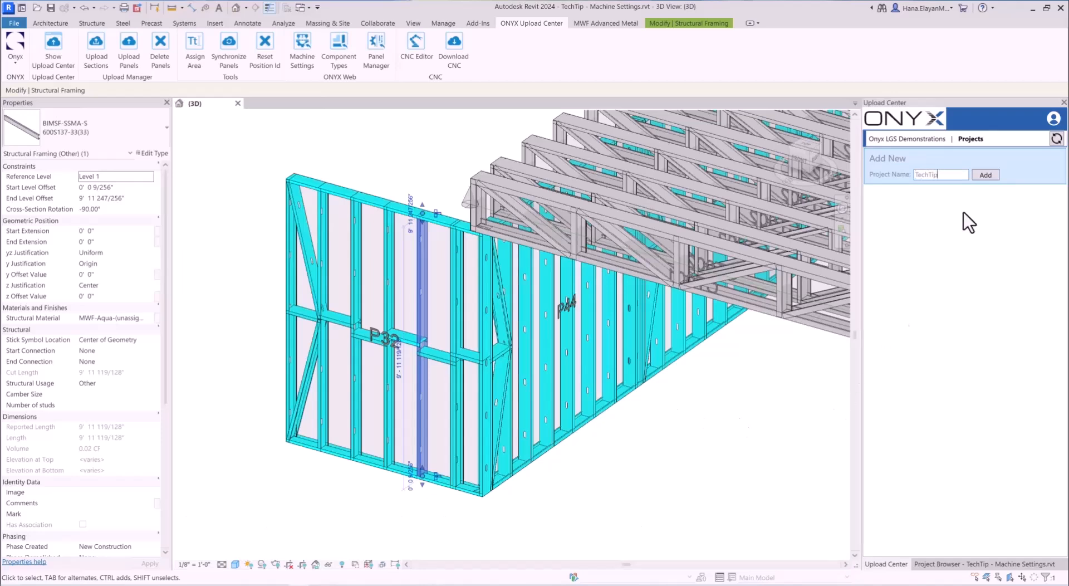
{"action": "left_click", "coordinate": [982, 176]}
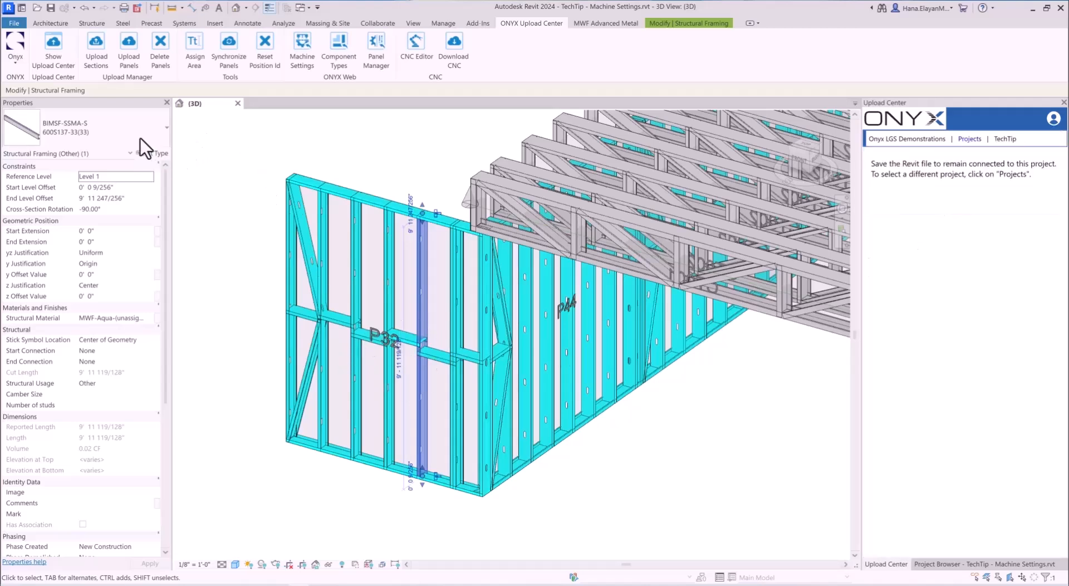
Open the Panel Upload Manager, mark new panel P32 for upload and expand its component status.
{"action": "left_click", "coordinate": [129, 44]}
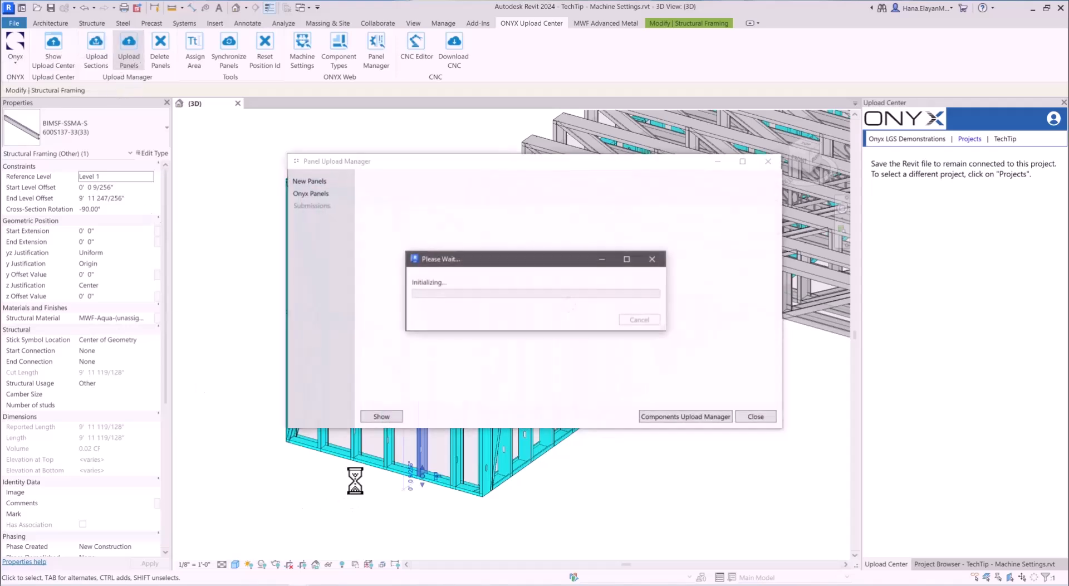
{"action": "left_click", "coordinate": [370, 190]}
{"action": "left_click", "coordinate": [370, 210]}
{"action": "left_click", "coordinate": [583, 211]}
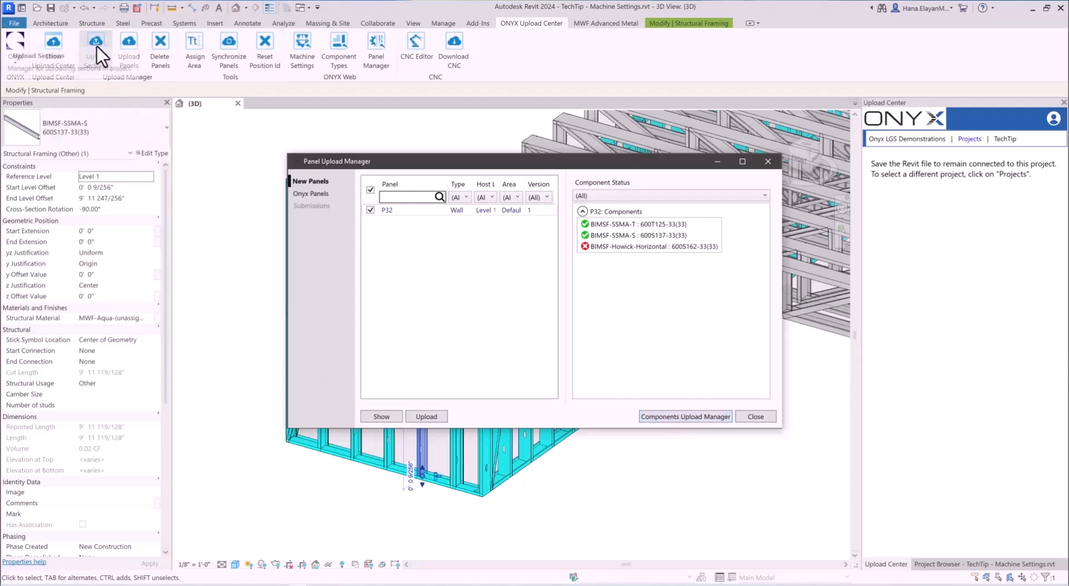
Upload all new profile components to Onyx through the Component Upload Manager and check the Onyx Components list.
{"action": "left_click", "coordinate": [674, 418]}
{"action": "left_click", "coordinate": [328, 195]}
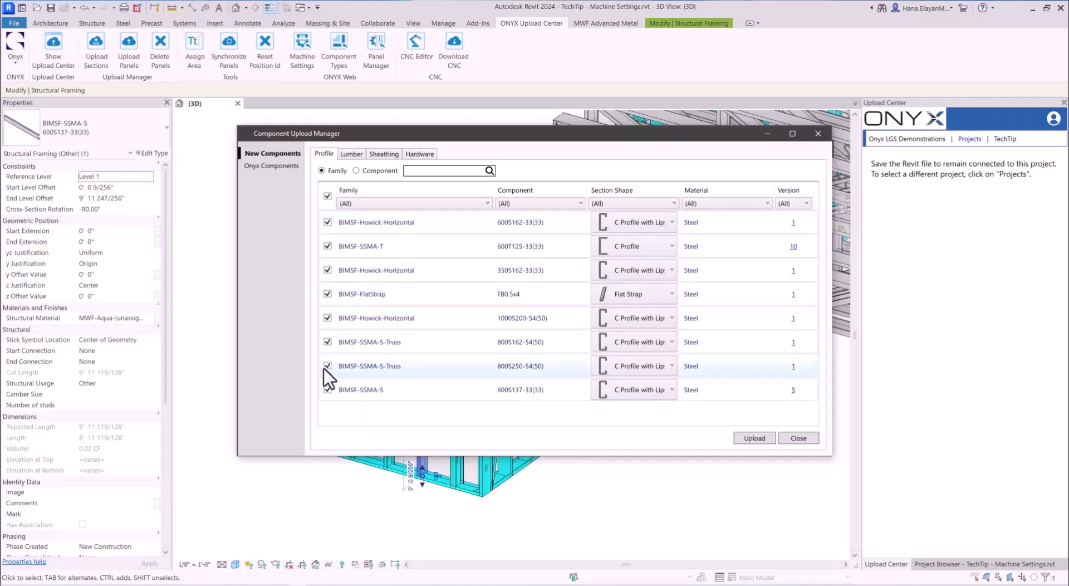
{"action": "left_click", "coordinate": [753, 439]}
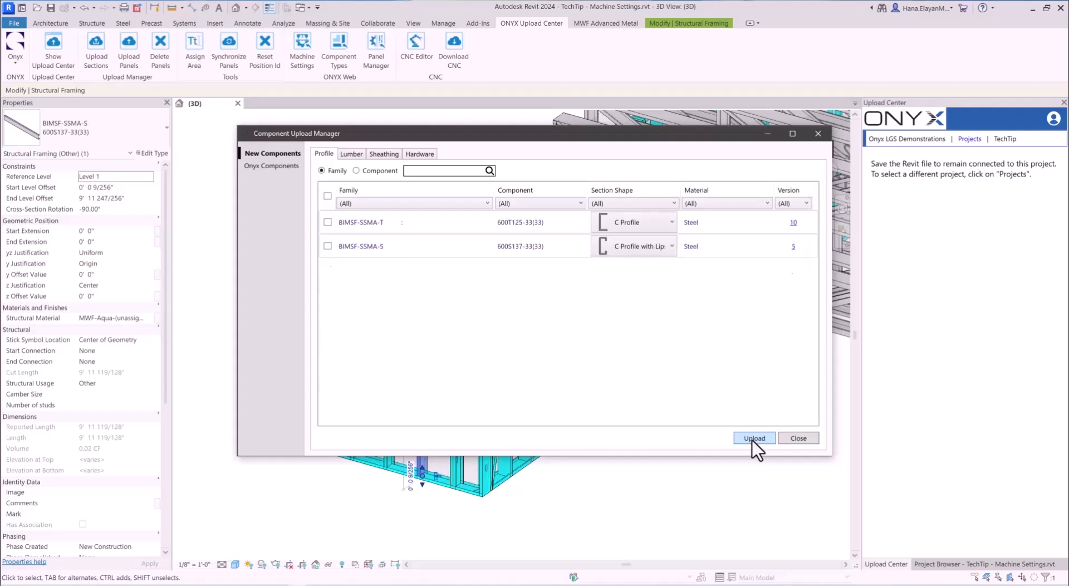
{"action": "left_click", "coordinate": [273, 166]}
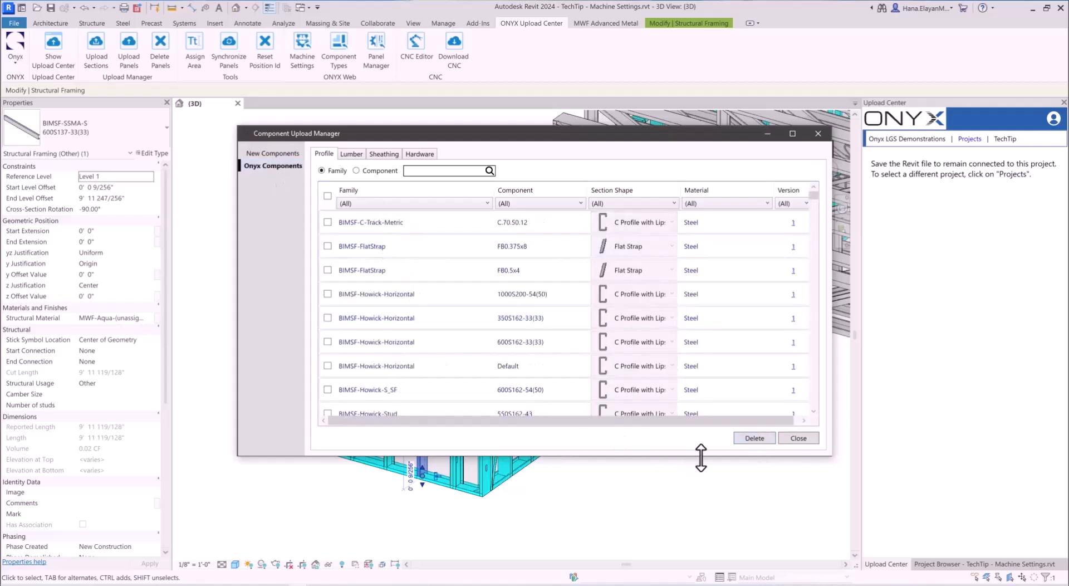
{"action": "left_click", "coordinate": [795, 438]}
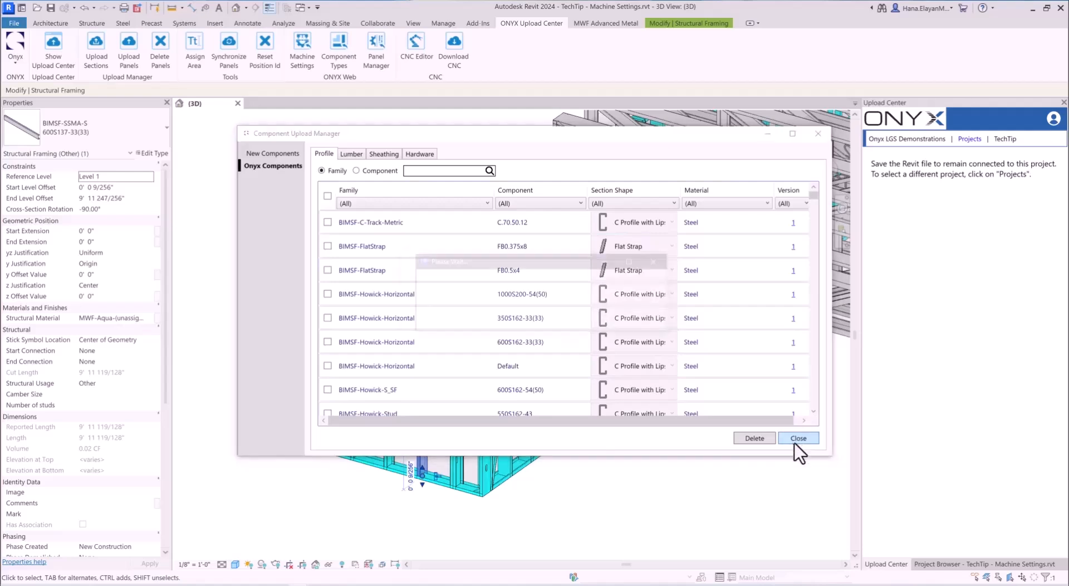
Recheck the status of P32's components, then upload the panel to Onyx and close the Panel Upload Manager.
{"action": "left_click", "coordinate": [582, 212]}
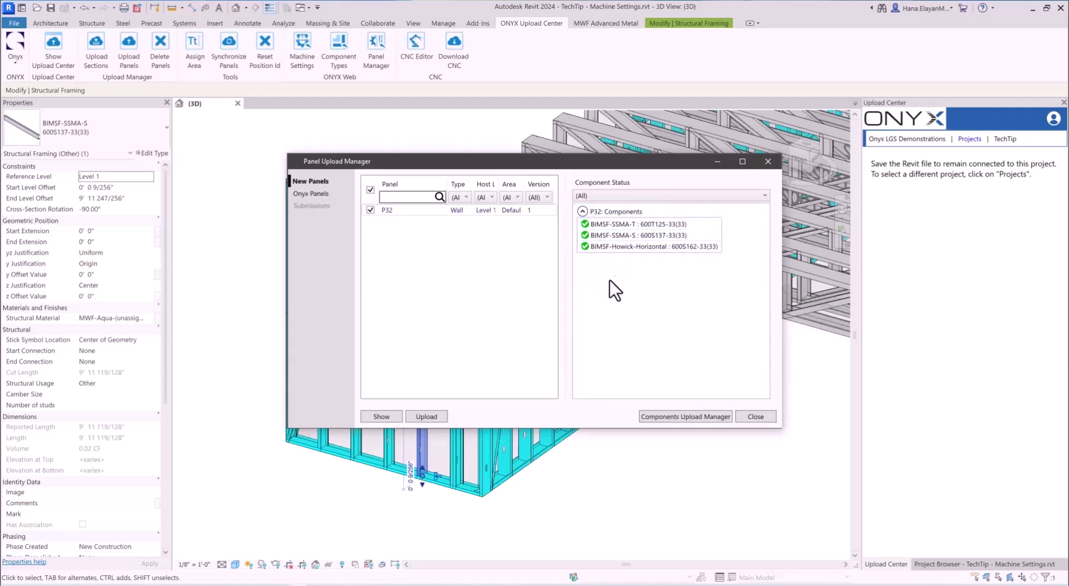
{"action": "left_click", "coordinate": [427, 417]}
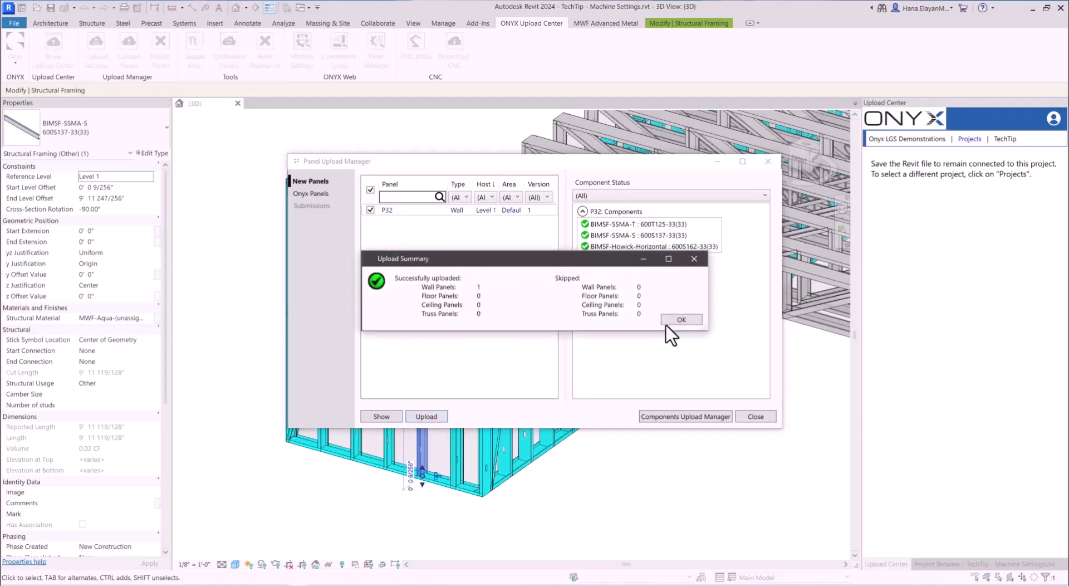
{"action": "left_click", "coordinate": [685, 320]}
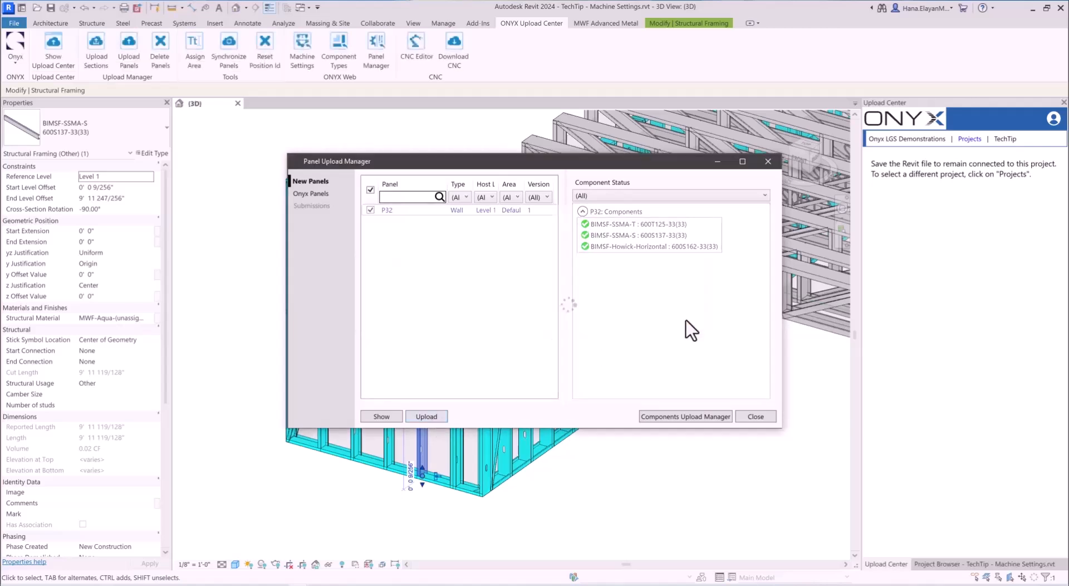
{"action": "left_click", "coordinate": [756, 416]}
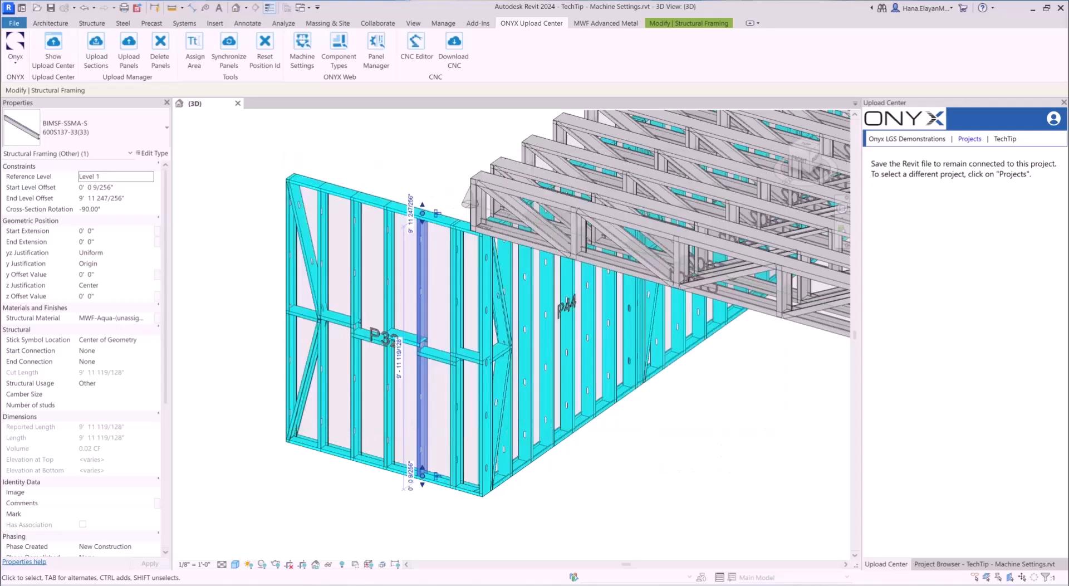
Switch to the ONYX website, open the CNC Machines settings and list the Roll Former machines of subtype Beck.
{"action": "left_click", "coordinate": [196, 585]}
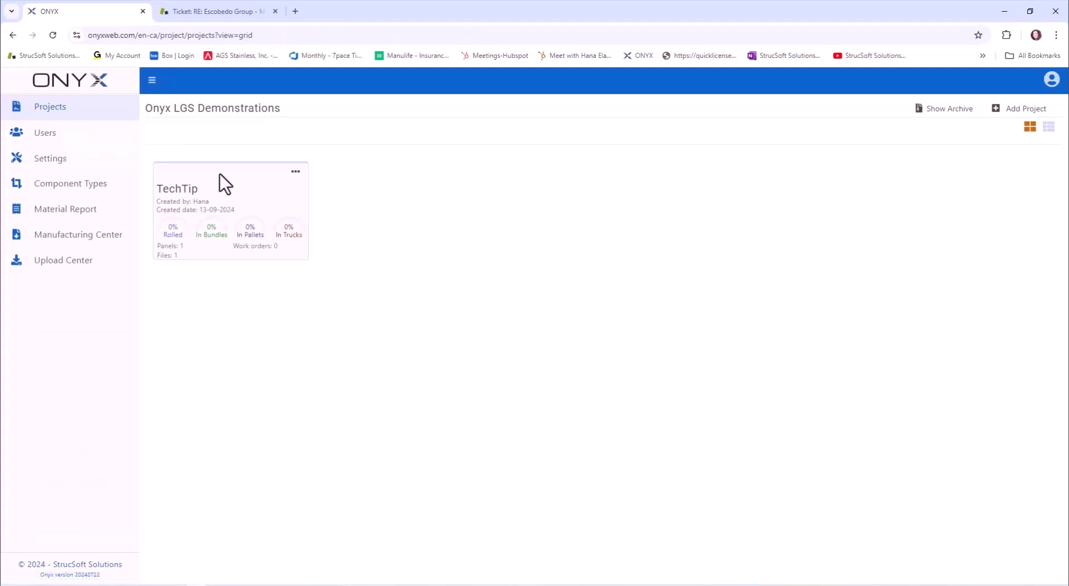
{"action": "left_click", "coordinate": [51, 160]}
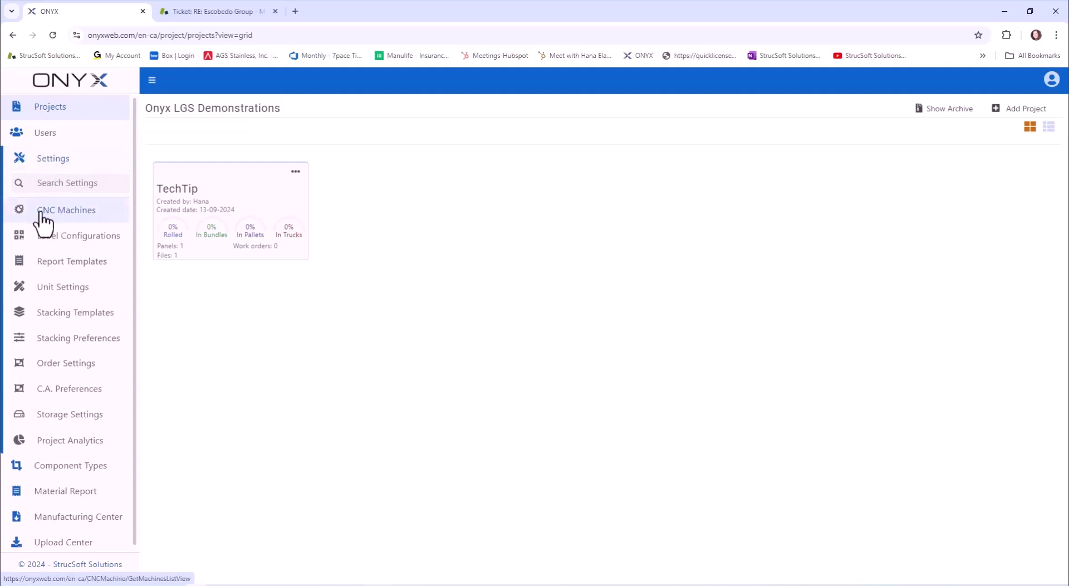
{"action": "left_click", "coordinate": [66, 215]}
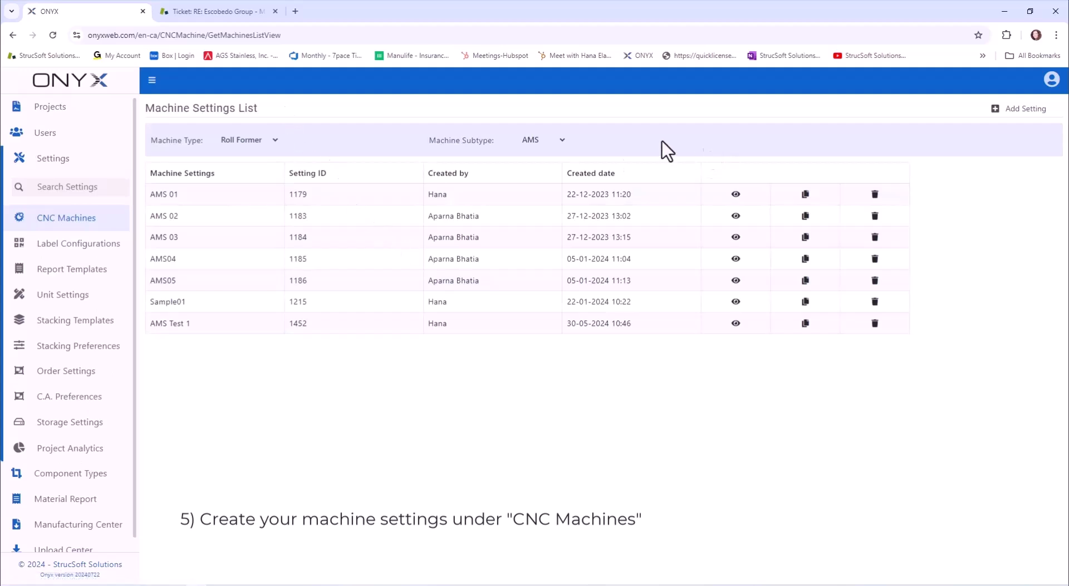
{"action": "left_click", "coordinate": [275, 143]}
{"action": "left_click", "coordinate": [275, 143]}
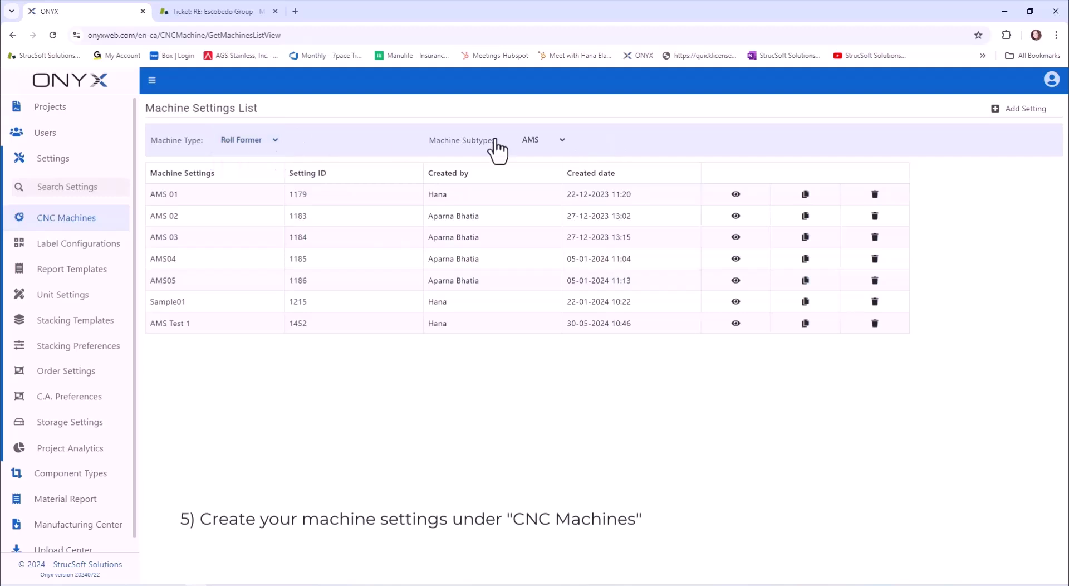
{"action": "left_click", "coordinate": [553, 143]}
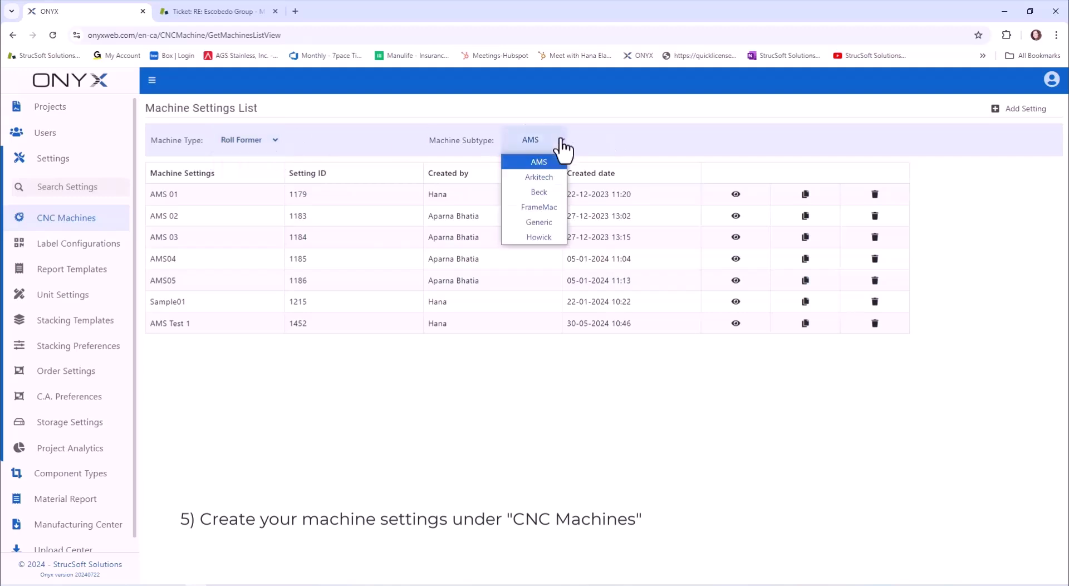
{"action": "left_click", "coordinate": [539, 193]}
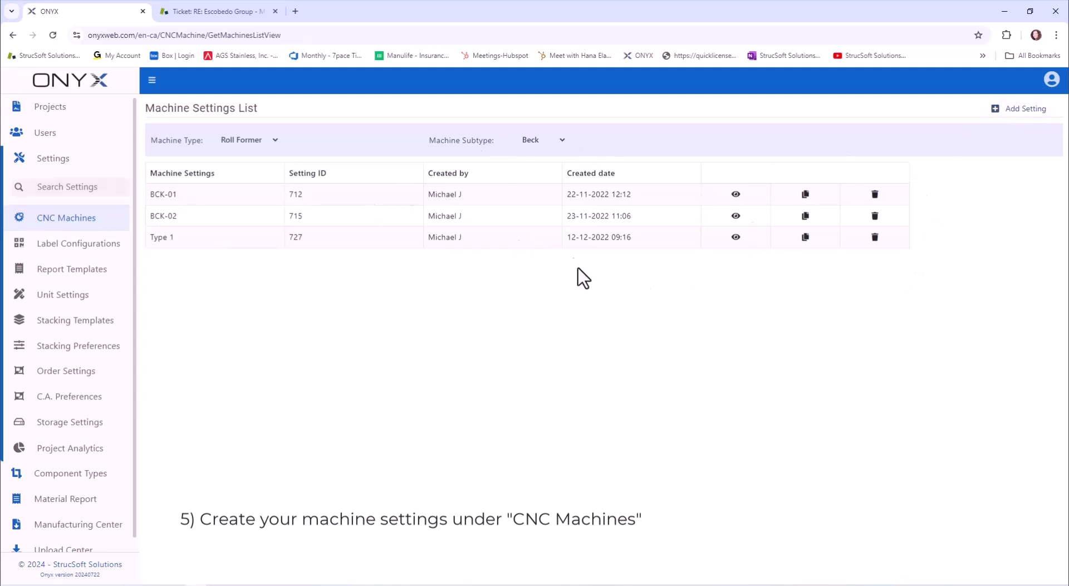
Open a new Beck machine setting, examine its machine, print, extra wall, additional and operation number options, and close it without creating it.
{"action": "left_click", "coordinate": [1019, 109]}
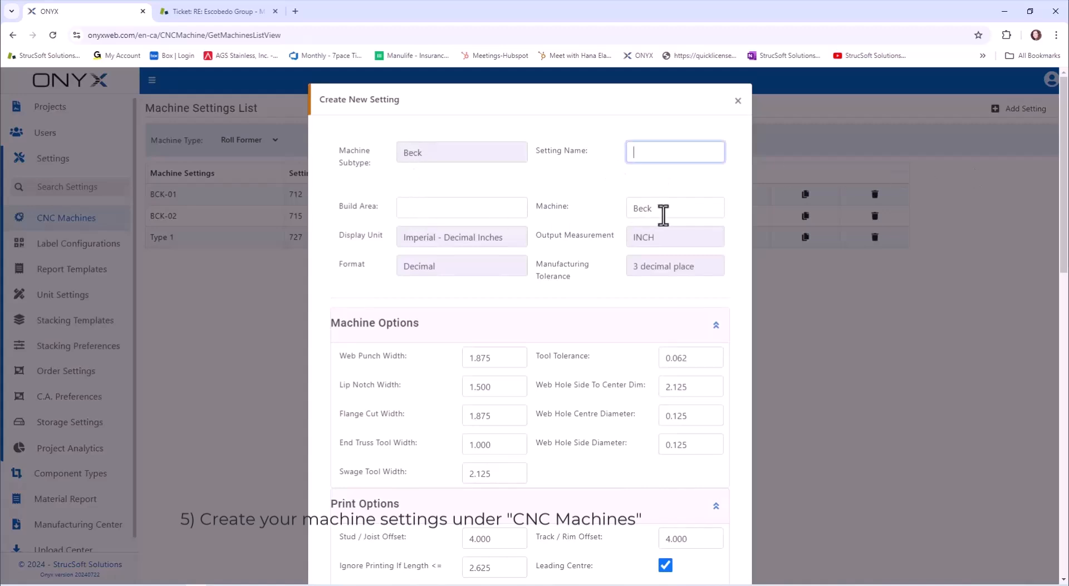
{"action": "left_click", "coordinate": [397, 209]}
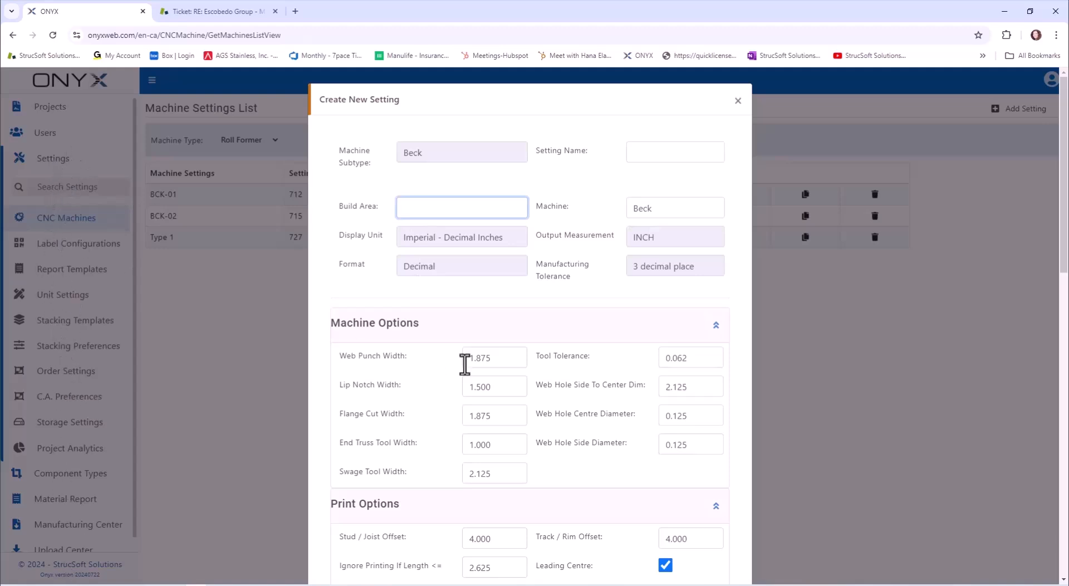
{"action": "scroll", "coordinate": [413, 292], "scroll_direction": "down", "scroll_amount": 3}
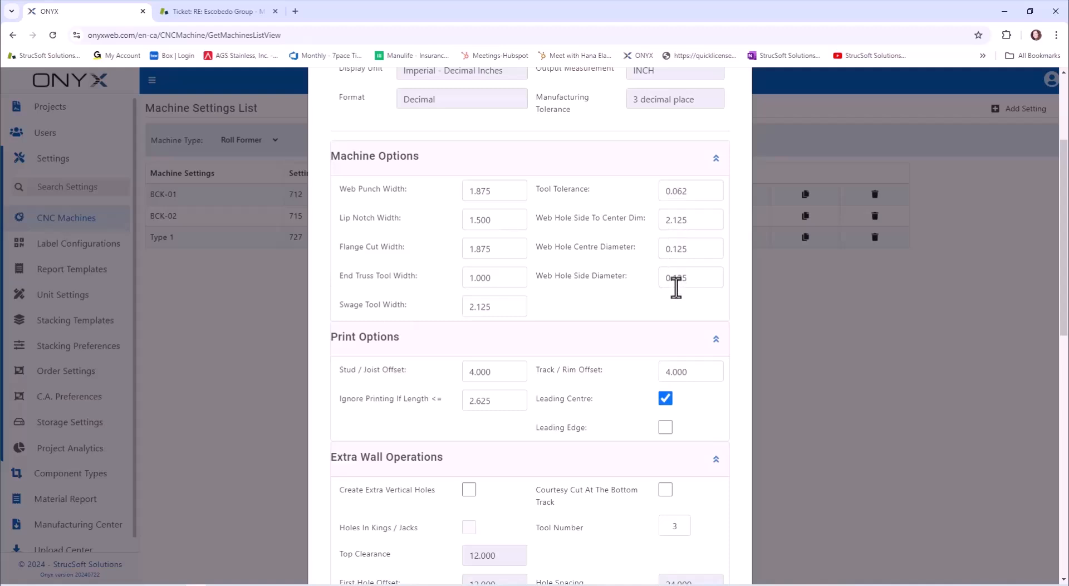
{"action": "scroll", "coordinate": [677, 285], "scroll_direction": "down", "scroll_amount": 2}
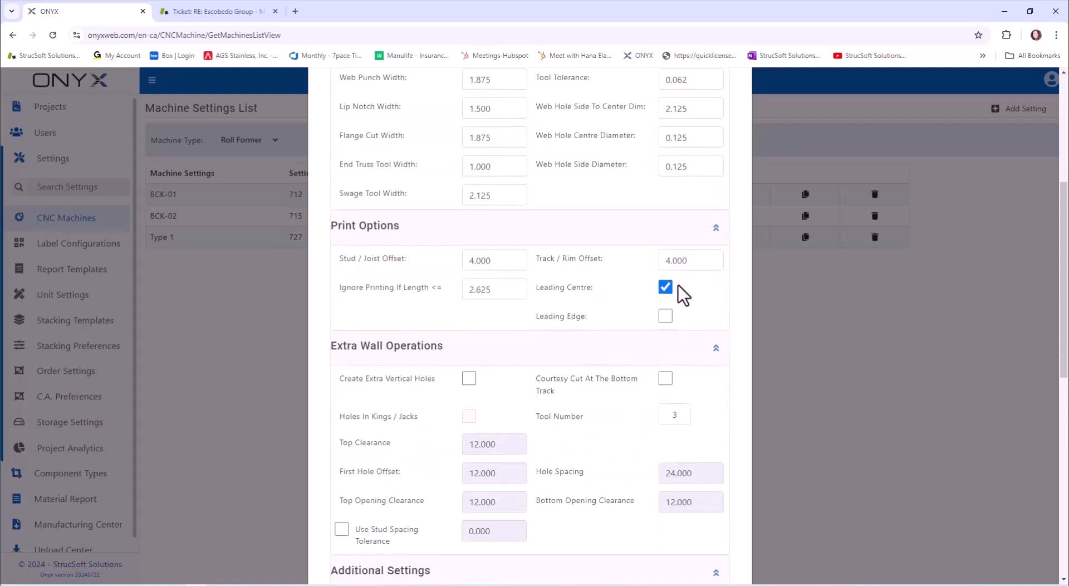
{"action": "scroll", "coordinate": [684, 282], "scroll_direction": "down", "scroll_amount": 1}
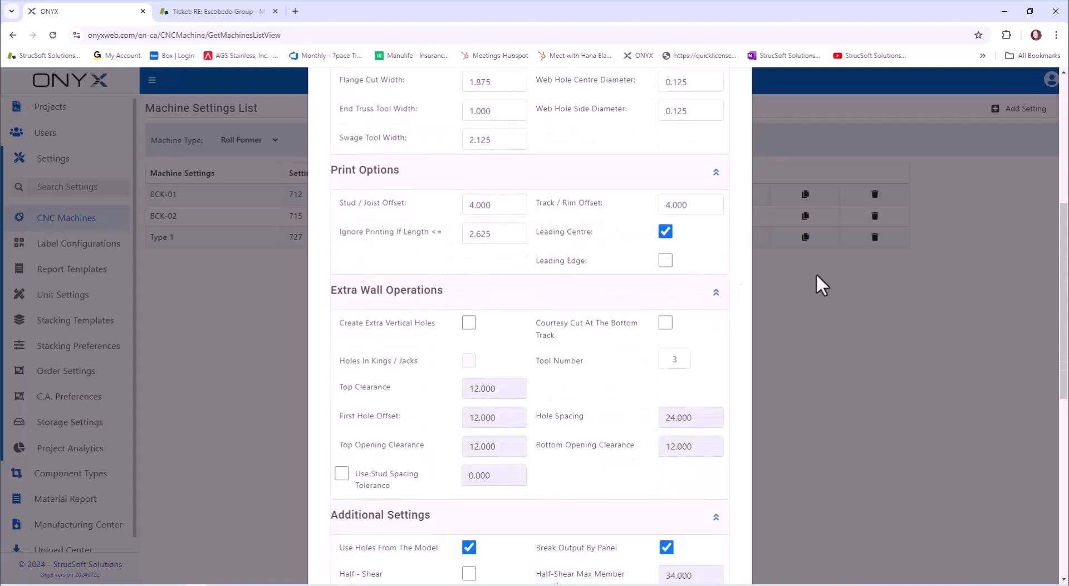
{"action": "scroll", "coordinate": [476, 229], "scroll_direction": "down", "scroll_amount": 1}
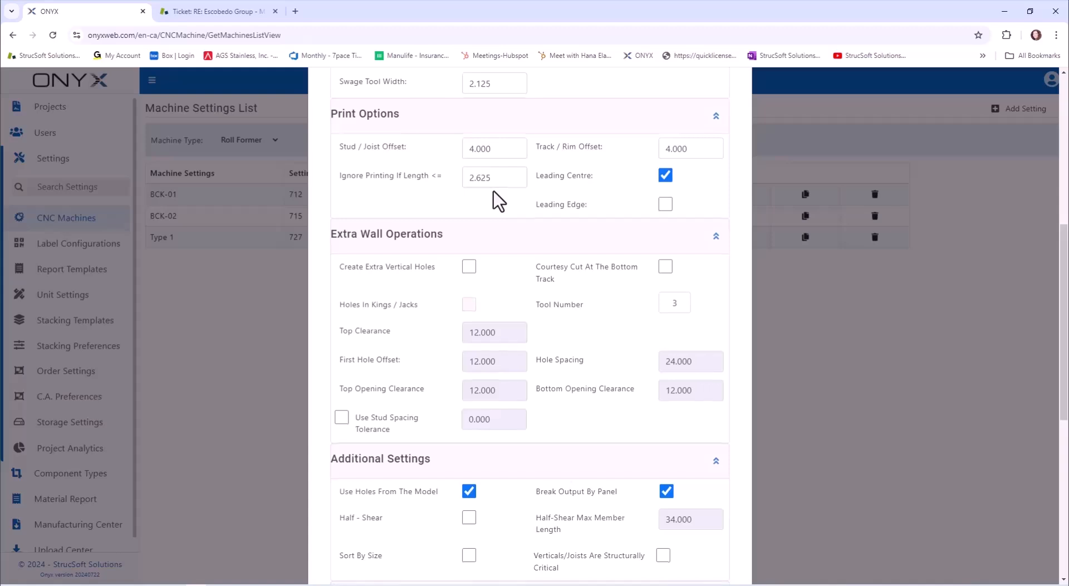
{"action": "scroll", "coordinate": [499, 201], "scroll_direction": "down", "scroll_amount": 3}
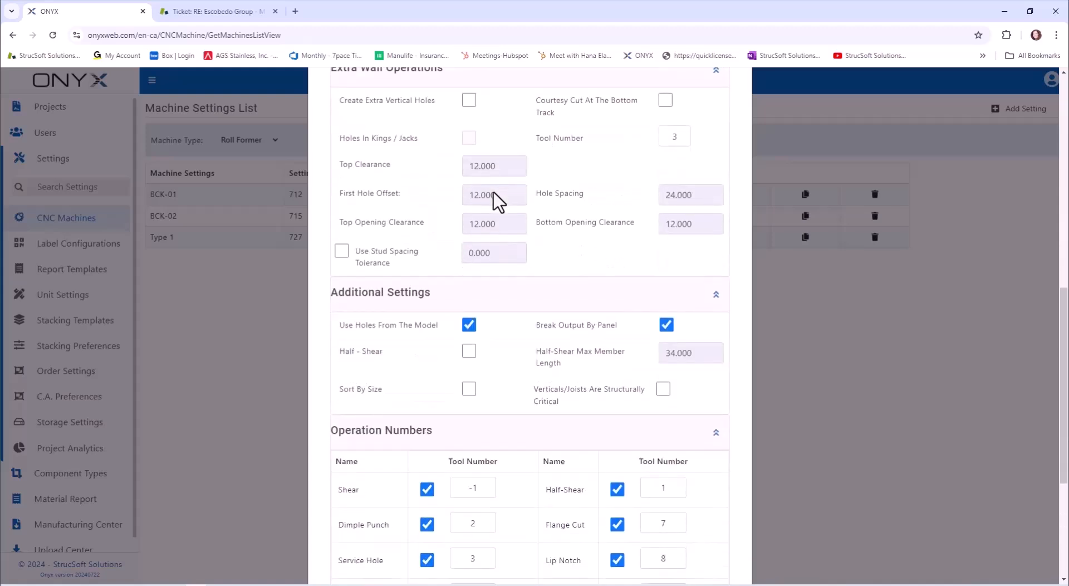
{"action": "scroll", "coordinate": [497, 201], "scroll_direction": "down", "scroll_amount": 3}
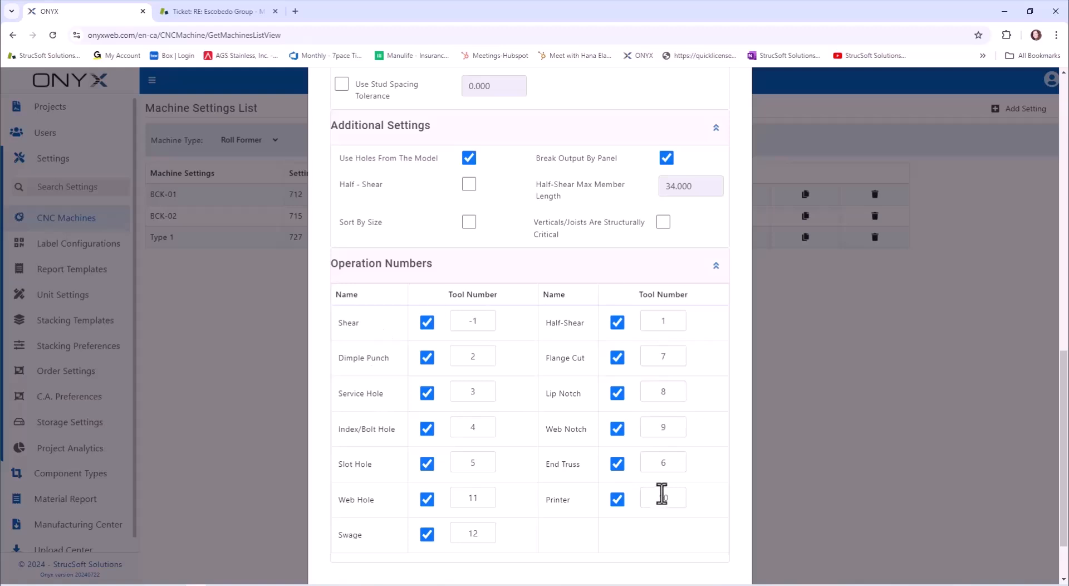
{"action": "scroll", "coordinate": [662, 494], "scroll_direction": "up", "scroll_amount": 3}
{"action": "scroll", "coordinate": [663, 494], "scroll_direction": "down", "scroll_amount": 5}
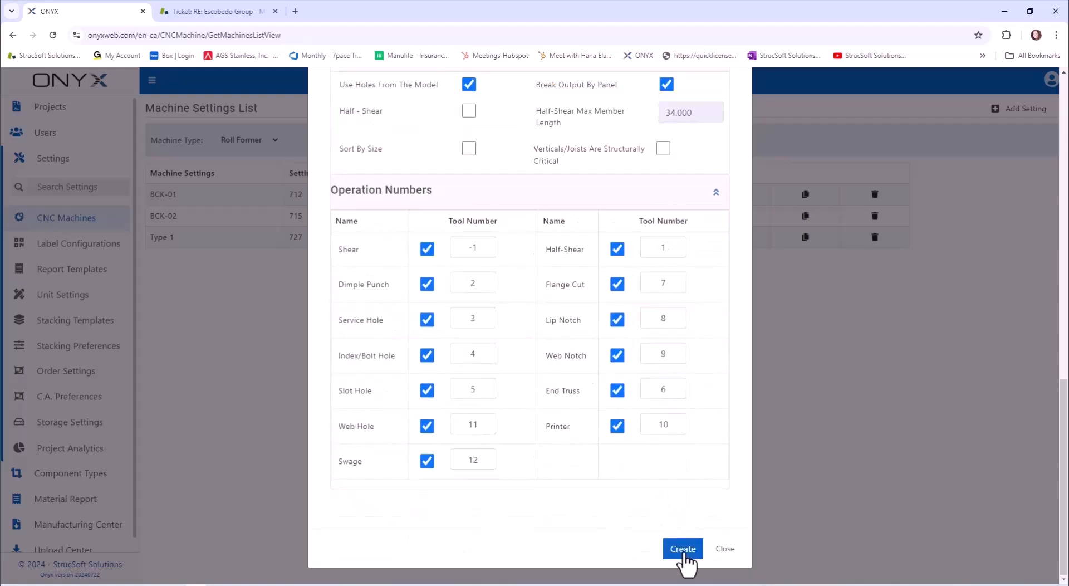
{"action": "left_click", "coordinate": [724, 549]}
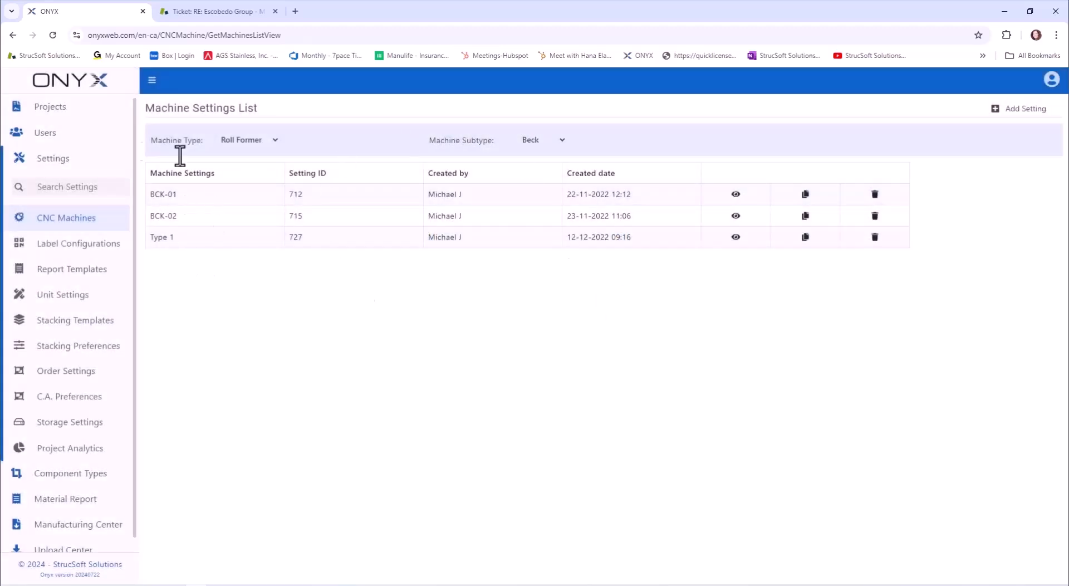
List the Howick machine settings, open a new one to examine its machine, general, wall panel and output options, and close it without creating it.
{"action": "left_click", "coordinate": [562, 144]}
{"action": "left_click", "coordinate": [543, 238]}
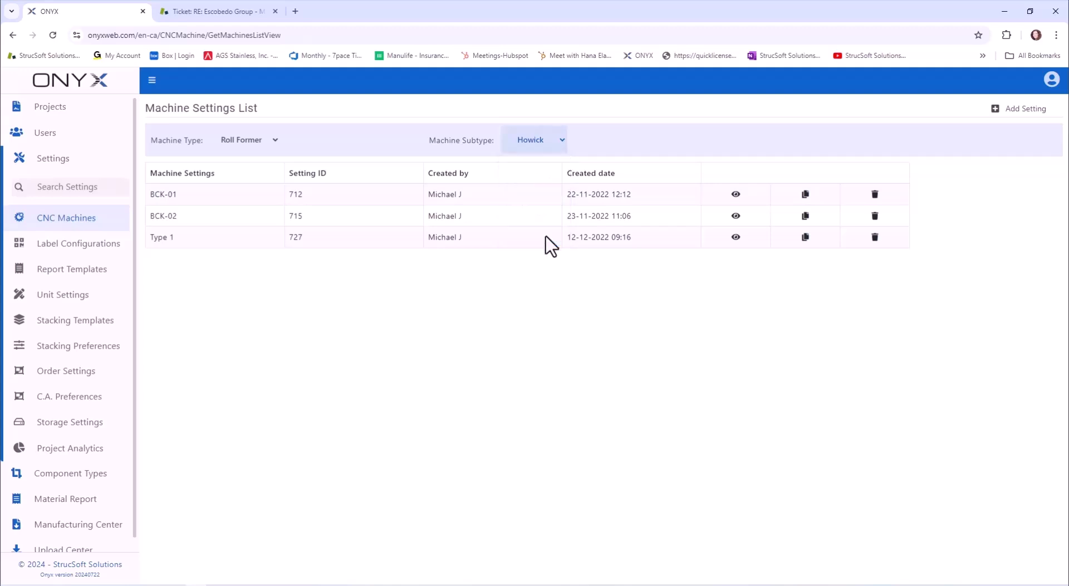
{"action": "left_click", "coordinate": [1011, 111]}
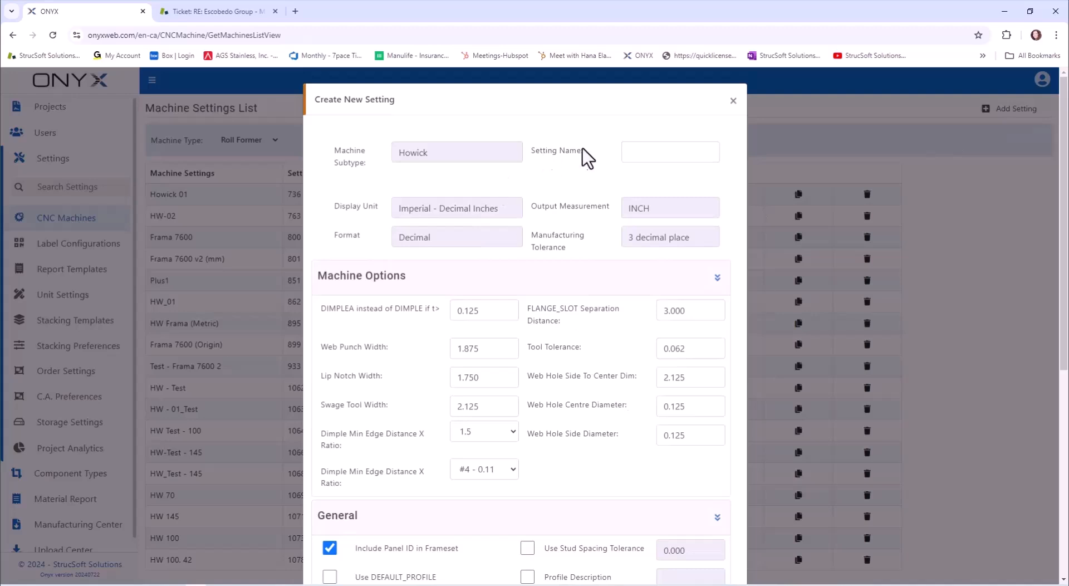
{"action": "left_click", "coordinate": [669, 155]}
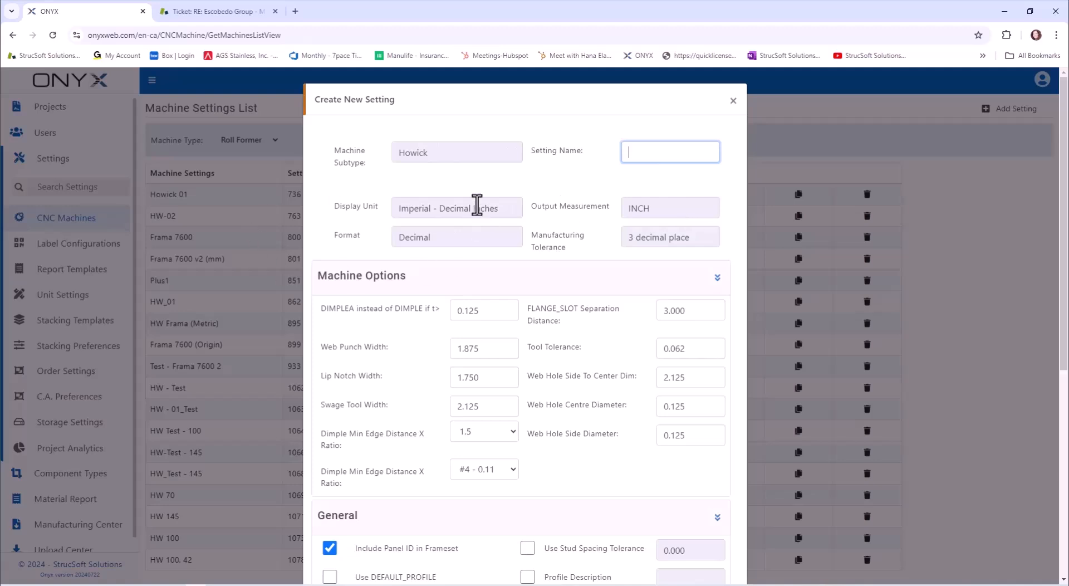
{"action": "scroll", "coordinate": [447, 304], "scroll_direction": "down", "scroll_amount": 1}
{"action": "scroll", "coordinate": [446, 304], "scroll_direction": "down", "scroll_amount": 1}
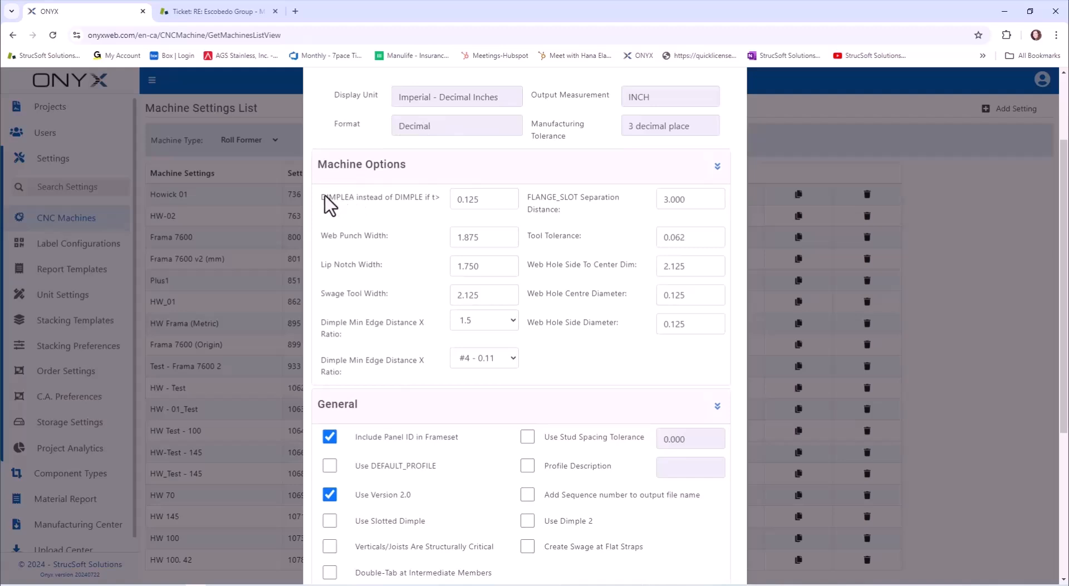
{"action": "left_click_drag", "start_coordinate": [490, 203], "coordinate": [436, 199]}
{"action": "left_click", "coordinate": [673, 204]}
{"action": "scroll", "coordinate": [420, 247], "scroll_direction": "down", "scroll_amount": 2}
{"action": "scroll", "coordinate": [420, 246], "scroll_direction": "down", "scroll_amount": 2}
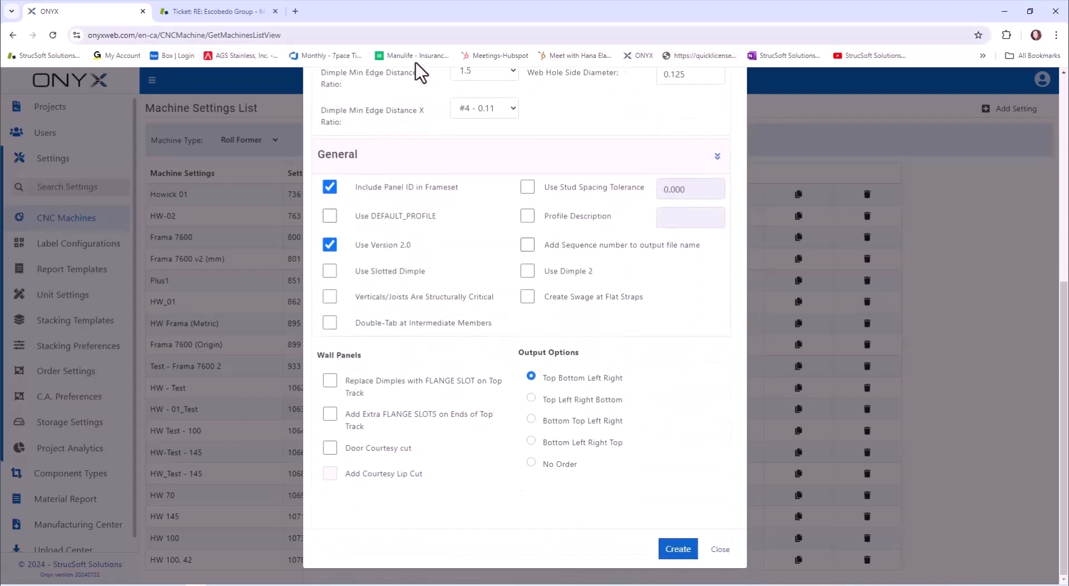
{"action": "left_click", "coordinate": [721, 560]}
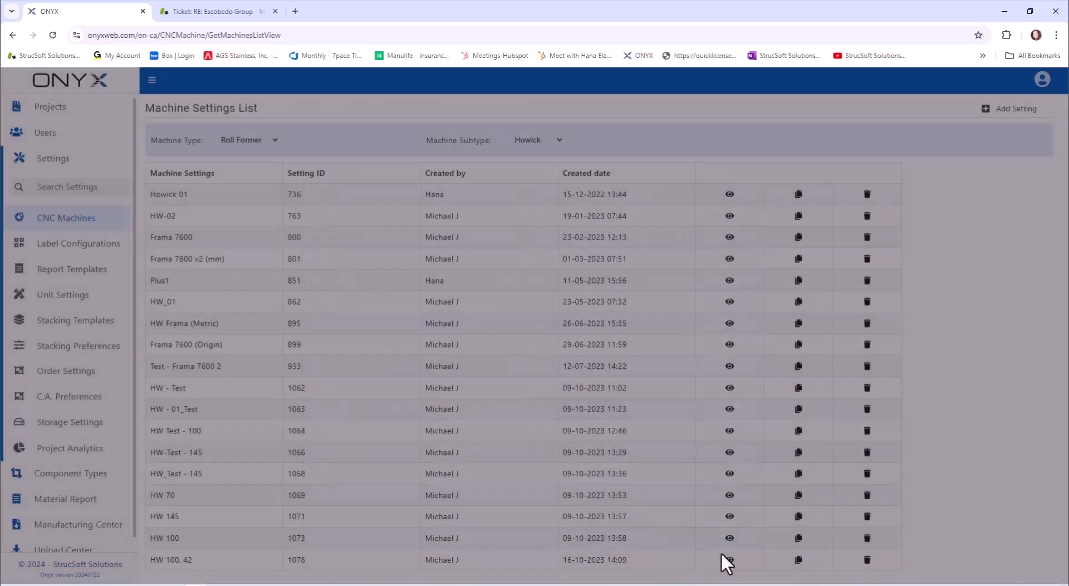
Open the profile Component Types and filter them to family symbols containing 600.
{"action": "left_click", "coordinate": [49, 159]}
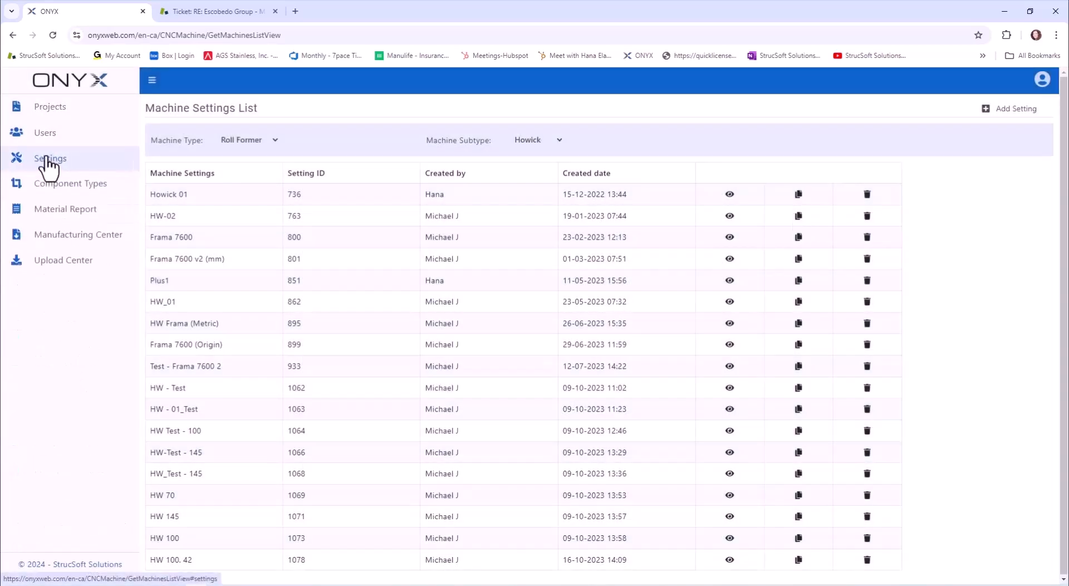
{"action": "left_click", "coordinate": [53, 186]}
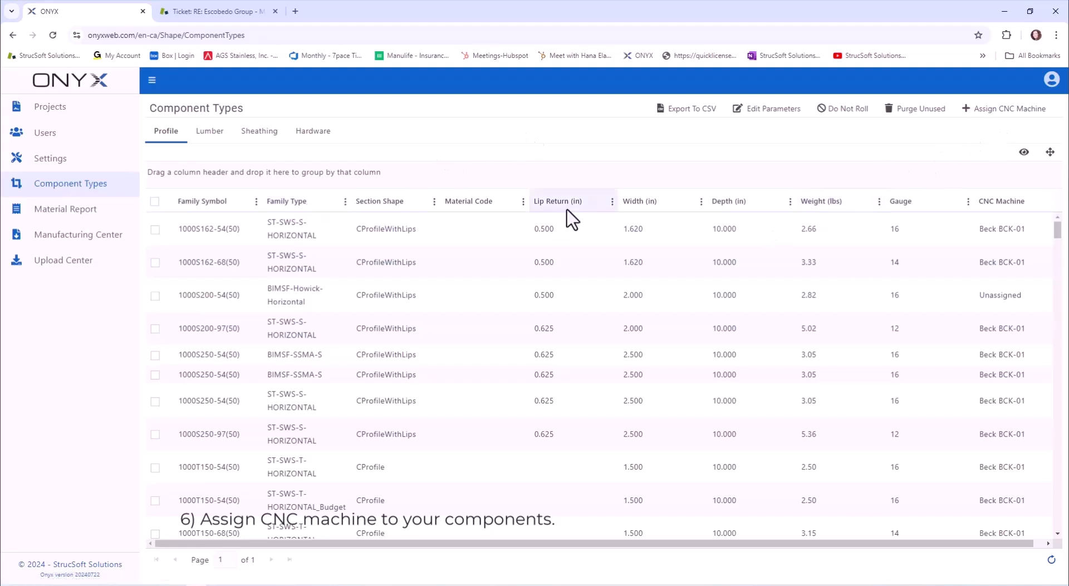
{"action": "scroll", "coordinate": [341, 262], "scroll_direction": "down", "scroll_amount": 10}
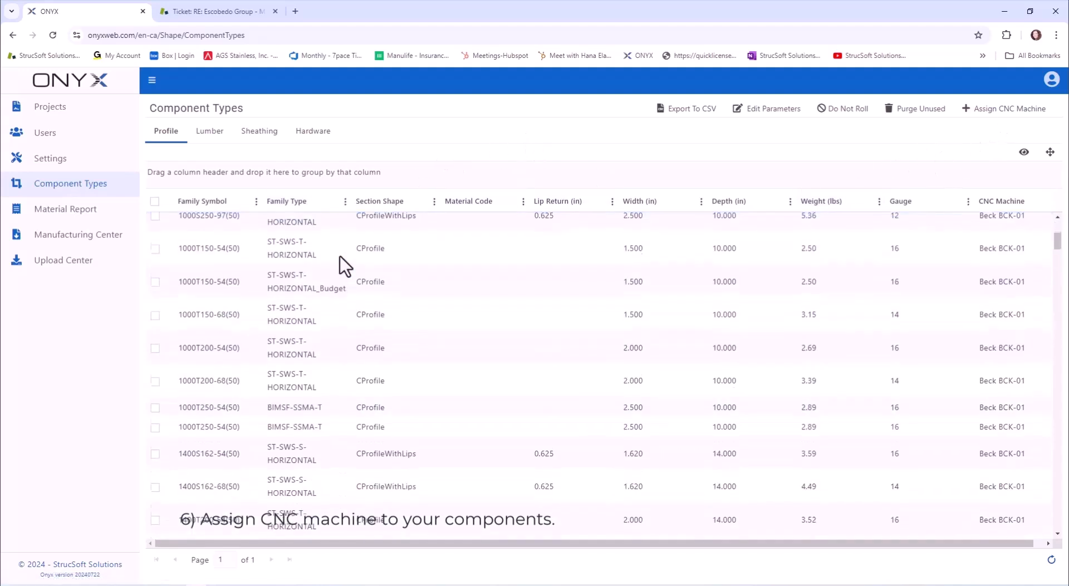
{"action": "scroll", "coordinate": [334, 253], "scroll_direction": "up", "scroll_amount": 10}
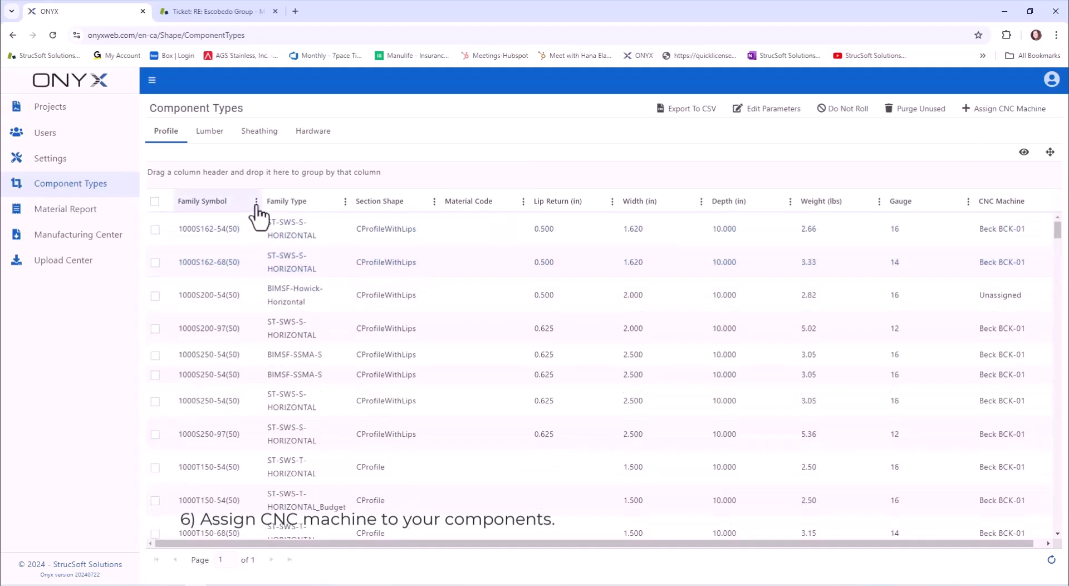
{"action": "left_click", "coordinate": [257, 201]}
{"action": "mouse_move", "coordinate": [270, 257]}
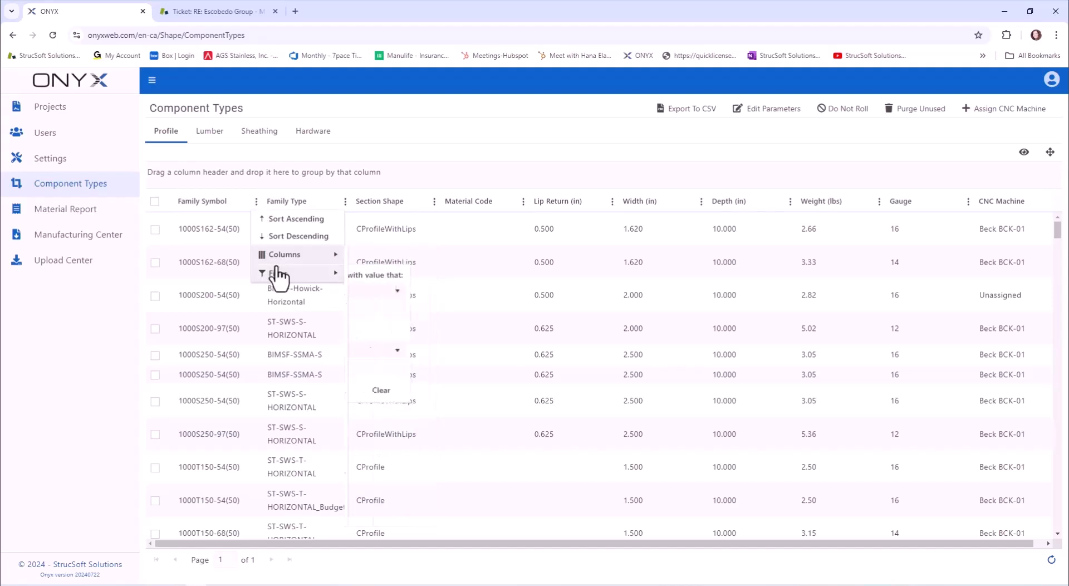
{"action": "mouse_move", "coordinate": [337, 275]}
{"action": "left_click", "coordinate": [366, 308]}
{"action": "type", "text": "600"}
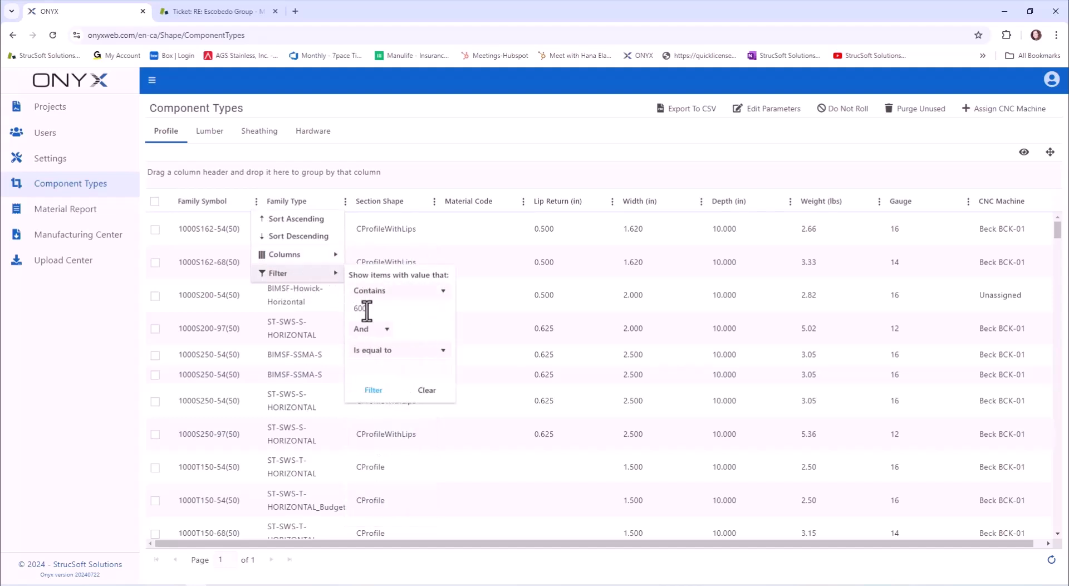
{"action": "left_click", "coordinate": [372, 390]}
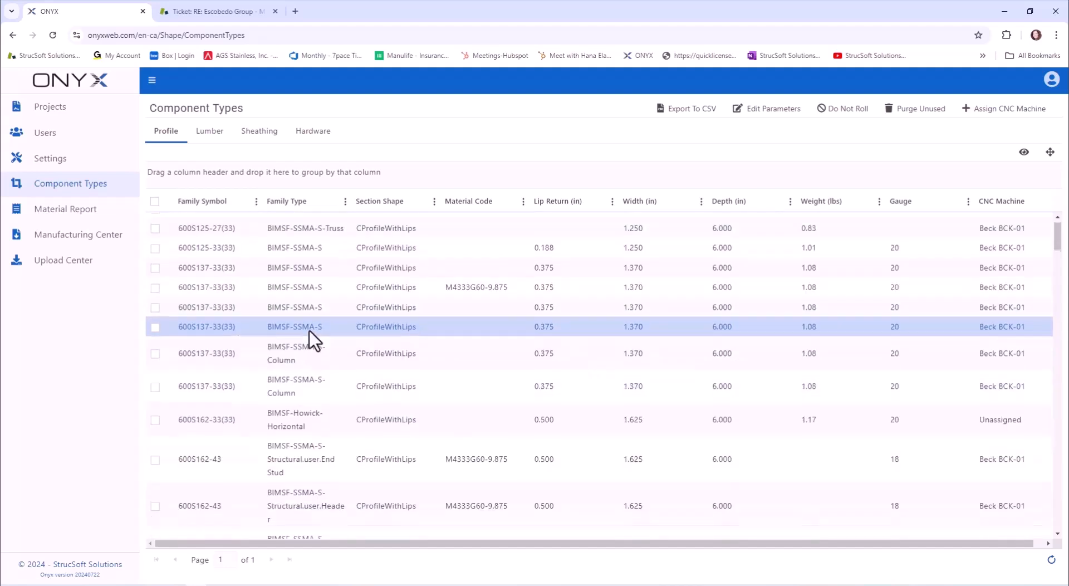
Select all the filtered 600 profiles and assign them the Beck CNC machine with the Type 1 setting.
{"action": "scroll", "coordinate": [242, 386], "scroll_direction": "up", "scroll_amount": 5}
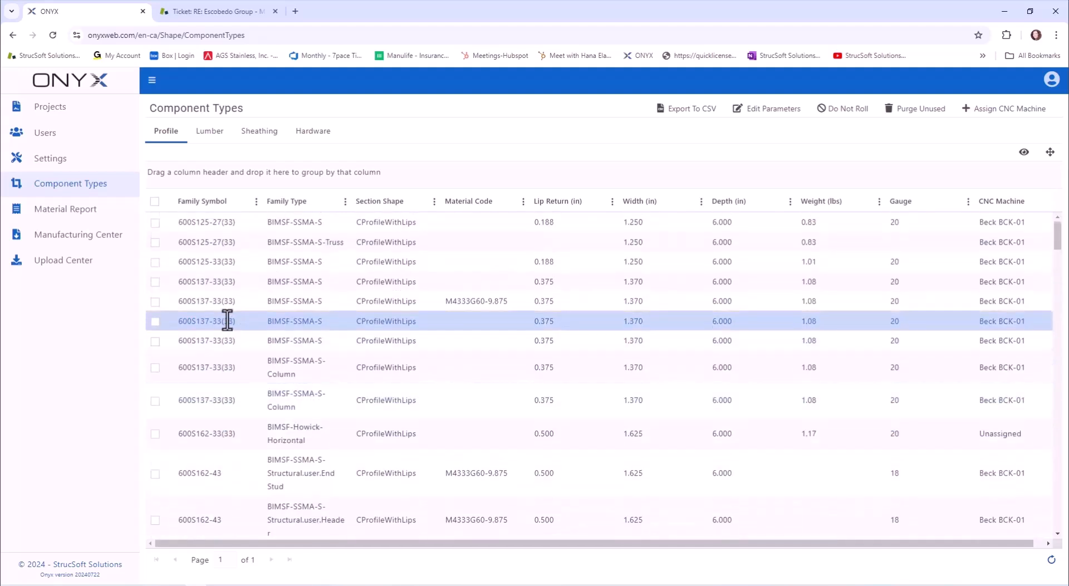
{"action": "left_click", "coordinate": [155, 201]}
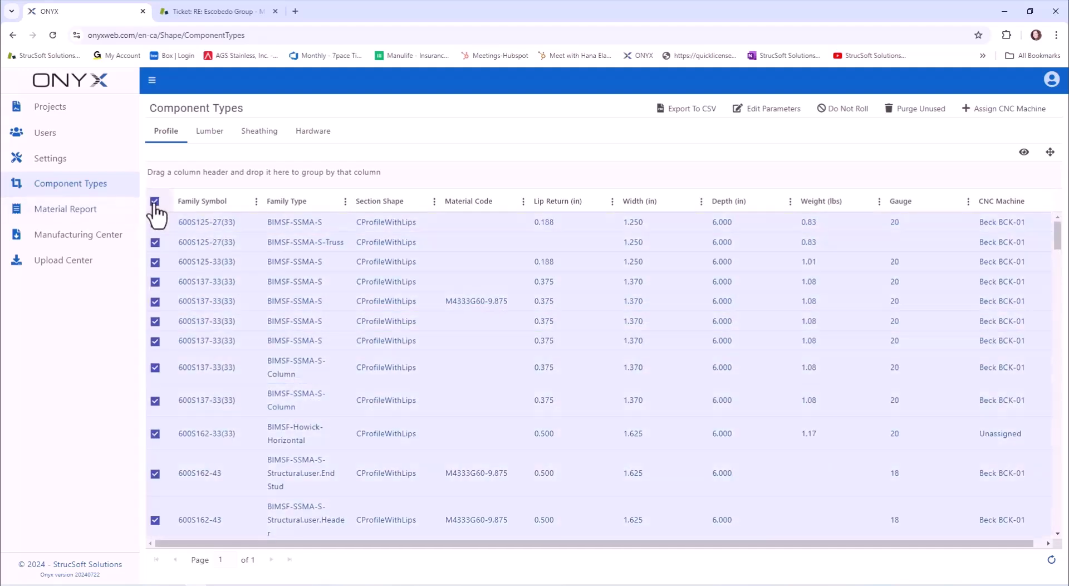
{"action": "left_click", "coordinate": [1002, 111]}
{"action": "left_click", "coordinate": [552, 138]}
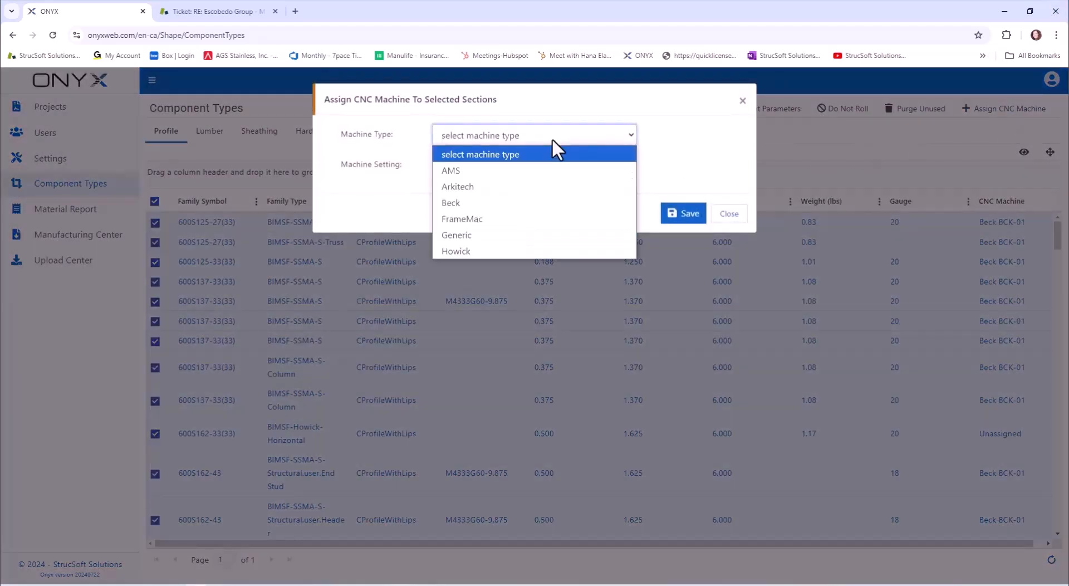
{"action": "left_click", "coordinate": [457, 202]}
{"action": "left_click", "coordinate": [473, 167]}
{"action": "left_click", "coordinate": [453, 233]}
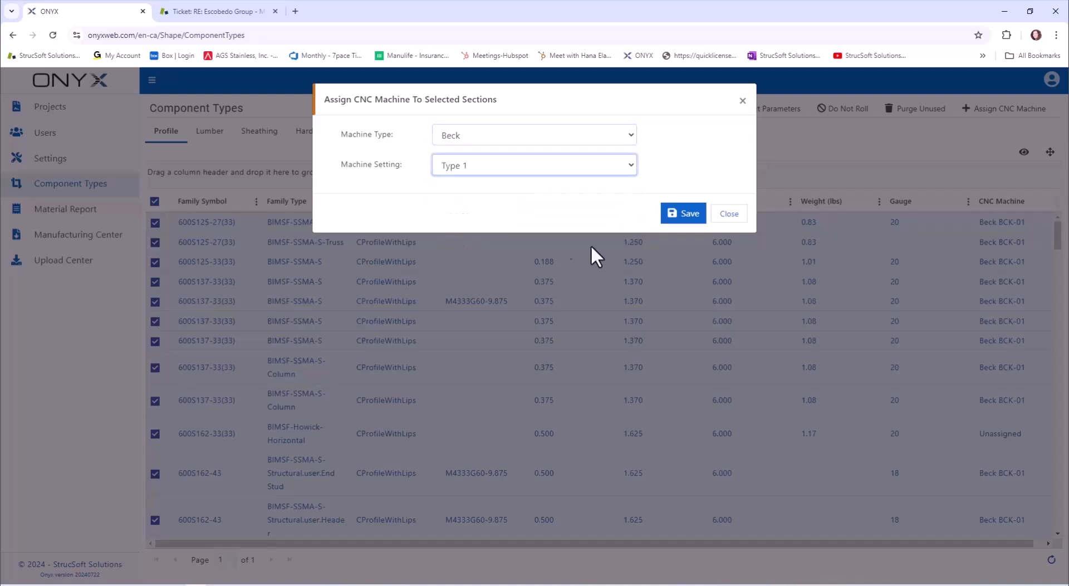
{"action": "left_click", "coordinate": [689, 213]}
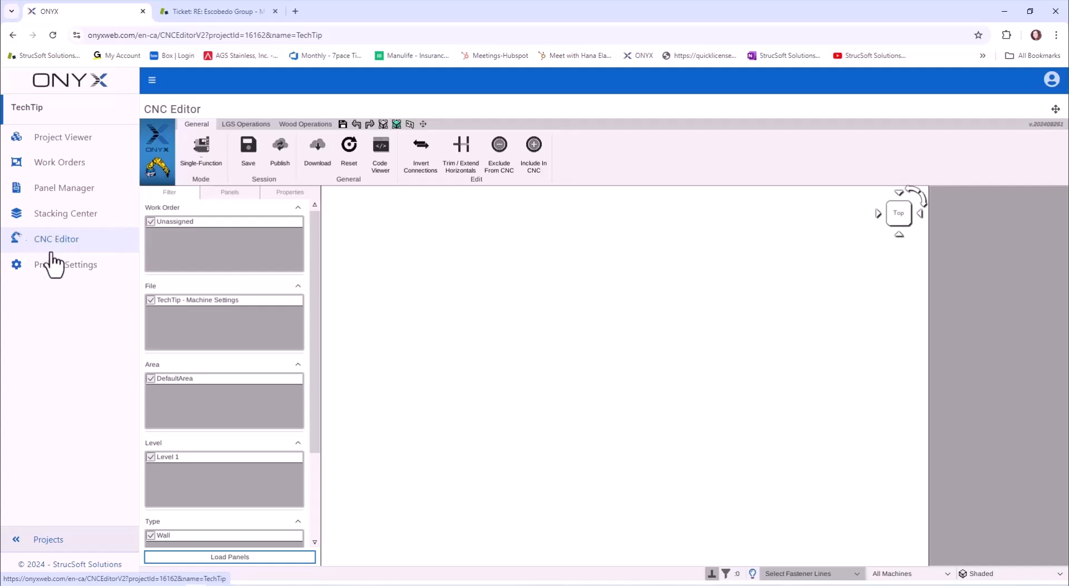
Load the TechTip project's panels in the CNC Editor and display panel P32 in a close-up 3D view.
{"action": "left_click", "coordinate": [228, 556]}
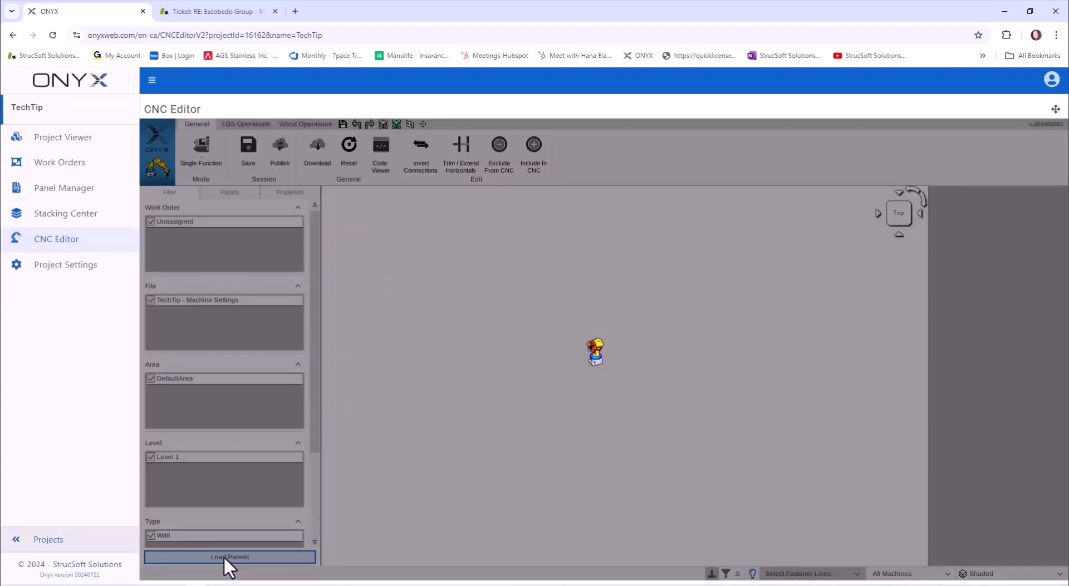
{"action": "left_click", "coordinate": [217, 255]}
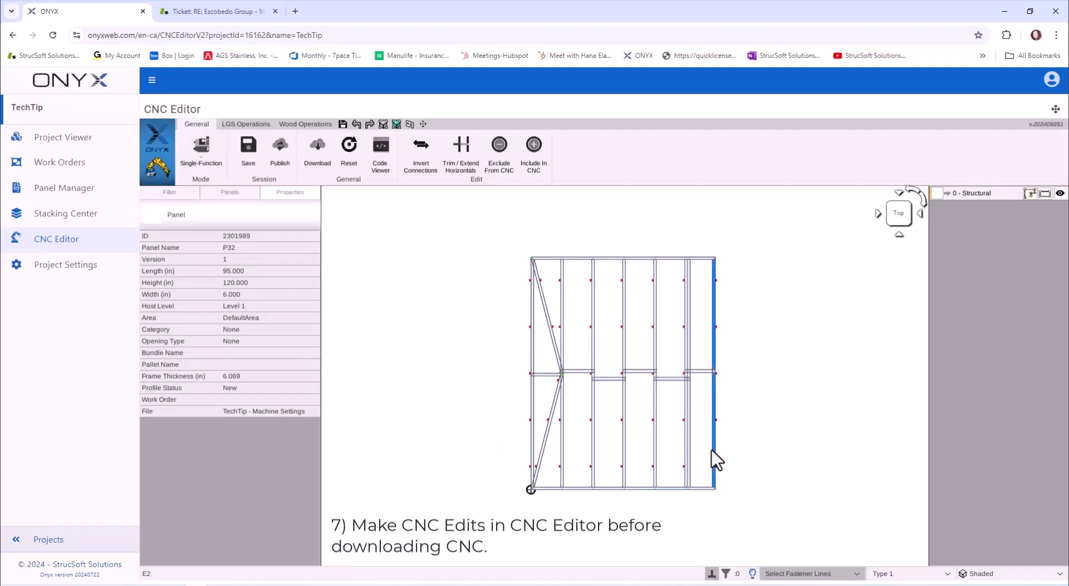
{"action": "middle_click_drag", "start_coordinate": [649, 484], "coordinate": [660, 428]}
{"action": "scroll", "coordinate": [585, 448], "scroll_direction": "up", "scroll_amount": 5}
{"action": "scroll", "coordinate": [612, 433], "scroll_direction": "down", "scroll_amount": 2}
{"action": "scroll", "coordinate": [391, 379], "scroll_direction": "up", "scroll_amount": 5}
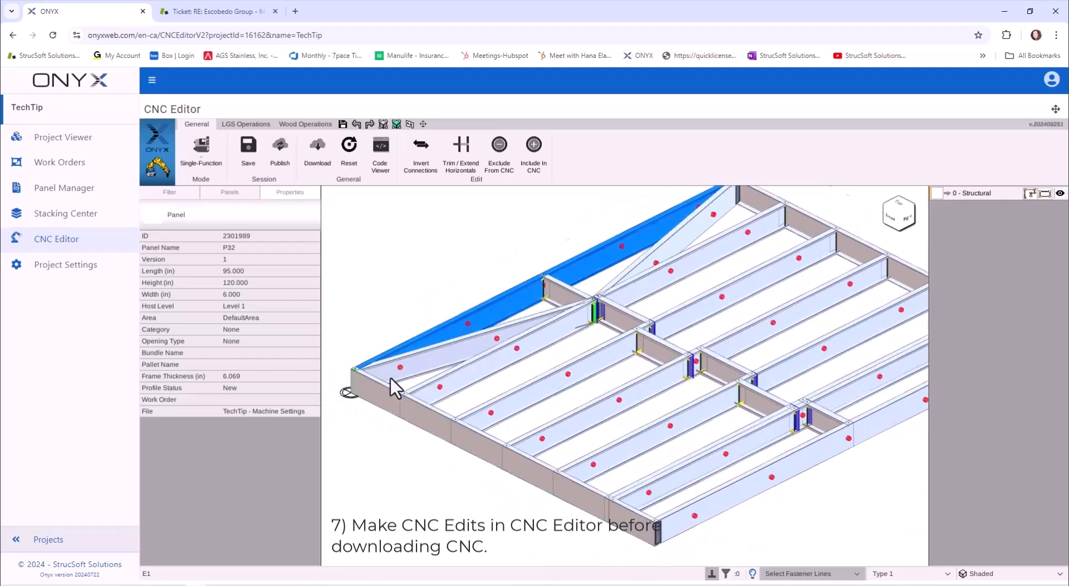
{"action": "middle_click_drag", "start_coordinate": [480, 406], "coordinate": [664, 448]}
{"action": "scroll", "coordinate": [663, 449], "scroll_direction": "down", "scroll_amount": 1}
{"action": "scroll", "coordinate": [545, 412], "scroll_direction": "up", "scroll_amount": 3}
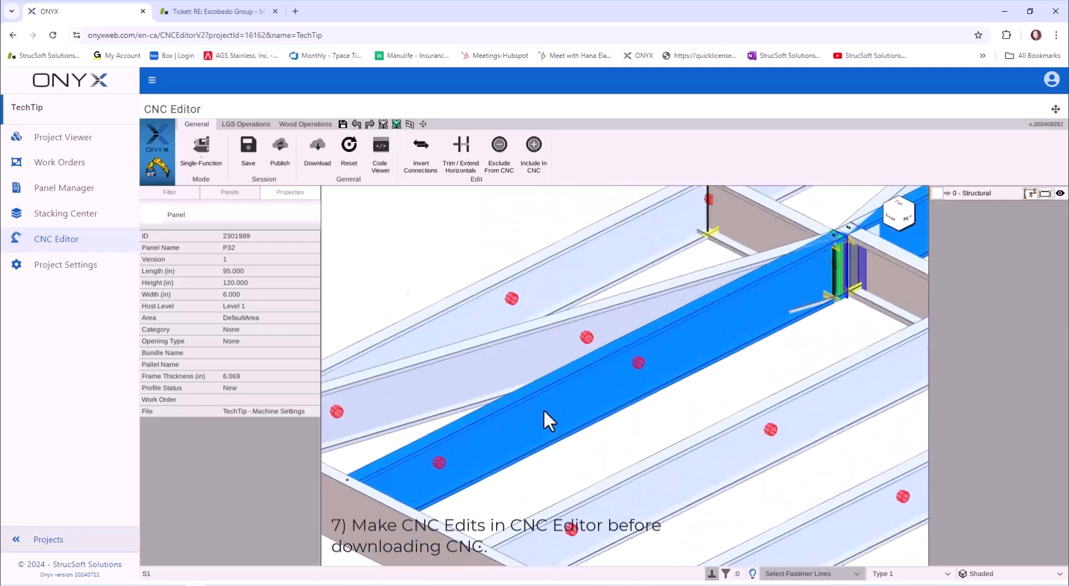
Inspect the properties of the swage and the truss cut where the diagonal brace meets the top track of P32.
{"action": "left_click", "coordinate": [579, 356]}
{"action": "scroll", "coordinate": [576, 343], "scroll_direction": "up", "scroll_amount": 2}
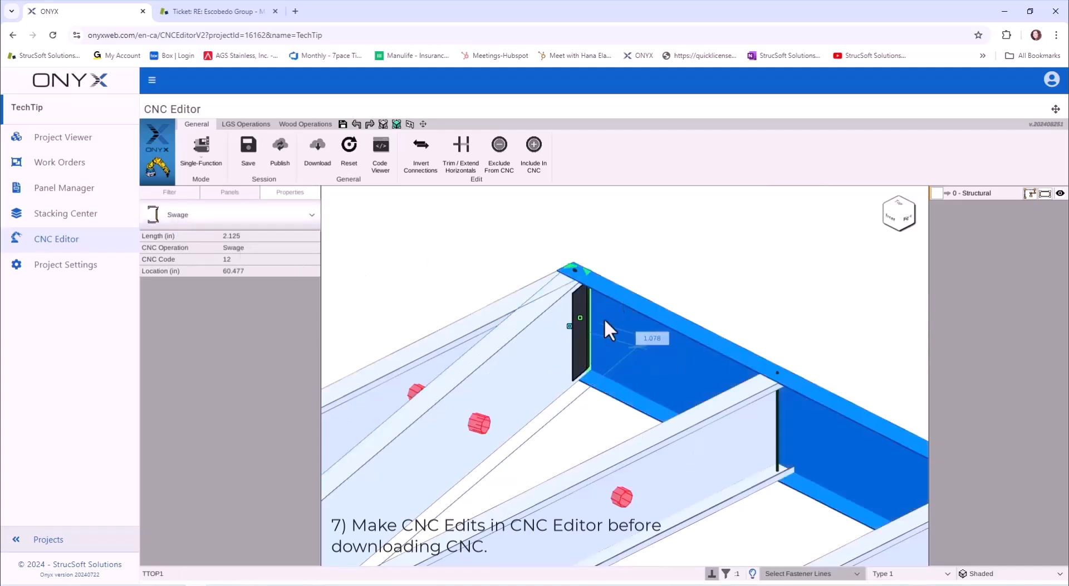
{"action": "scroll", "coordinate": [586, 269], "scroll_direction": "up", "scroll_amount": 3}
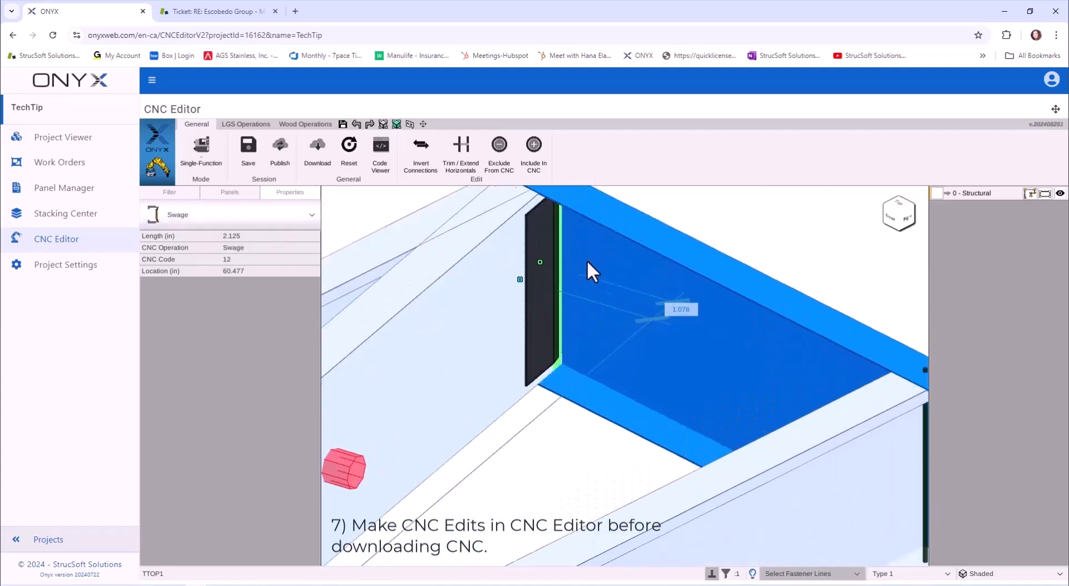
{"action": "left_click", "coordinate": [562, 259]}
{"action": "left_click", "coordinate": [563, 266]}
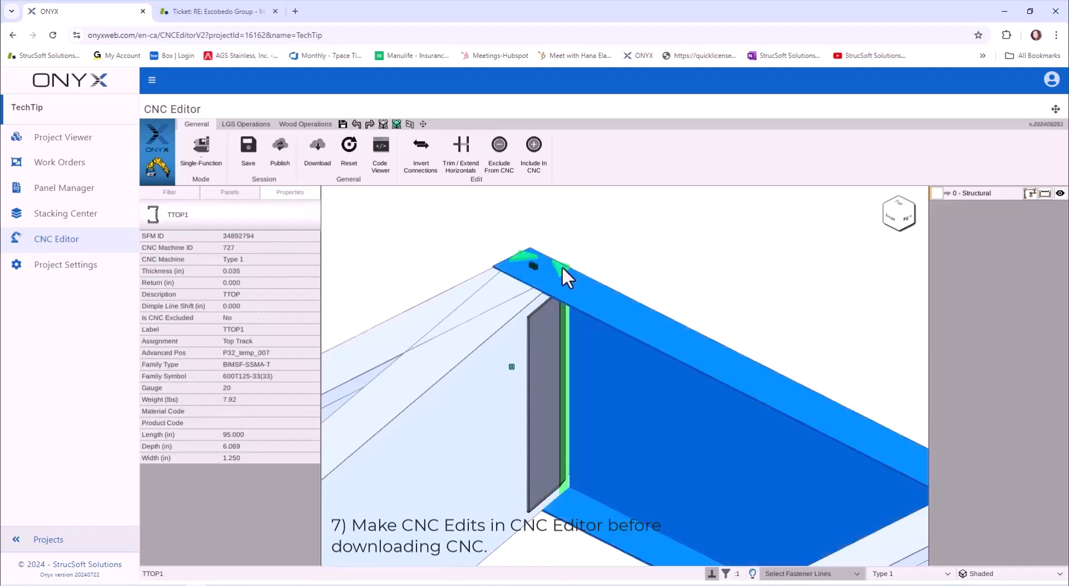
{"action": "left_click", "coordinate": [563, 266]}
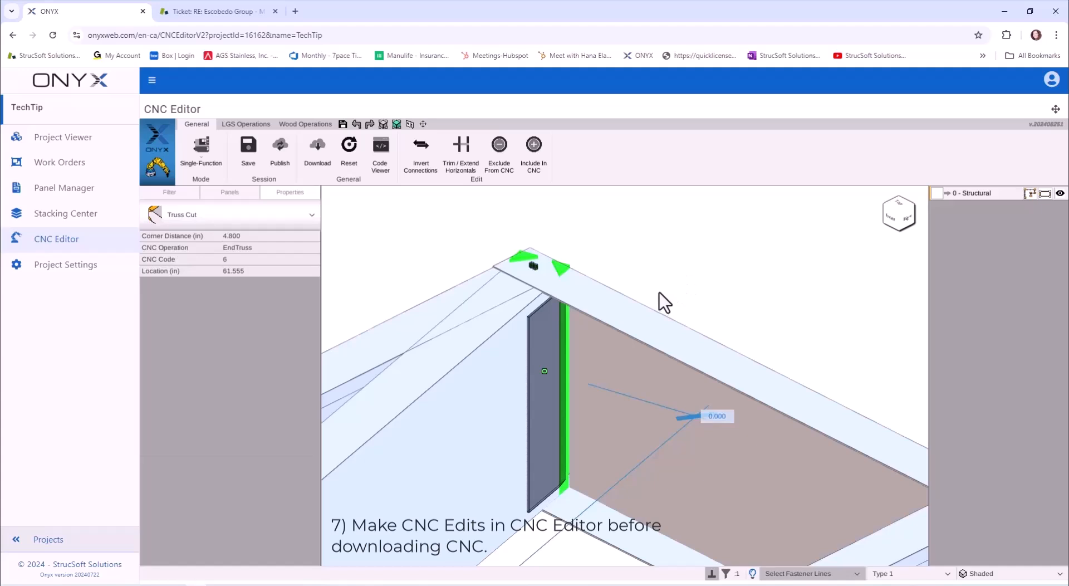
{"action": "scroll", "coordinate": [660, 293], "scroll_direction": "down", "scroll_amount": 10}
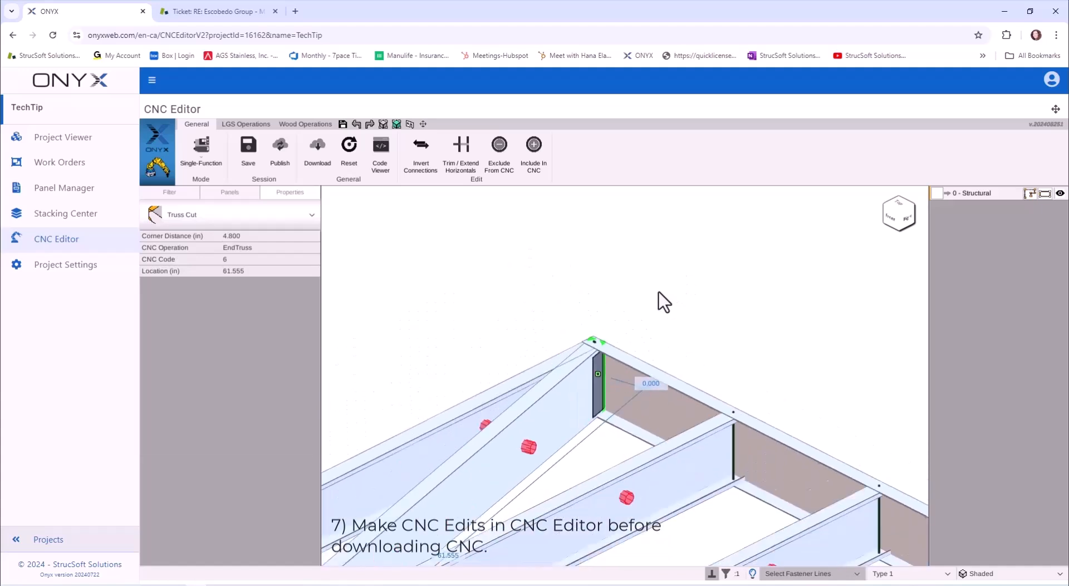
{"action": "middle_click_drag", "start_coordinate": [674, 368], "coordinate": [671, 319]}
{"action": "scroll", "coordinate": [610, 423], "scroll_direction": "up", "scroll_amount": 3}
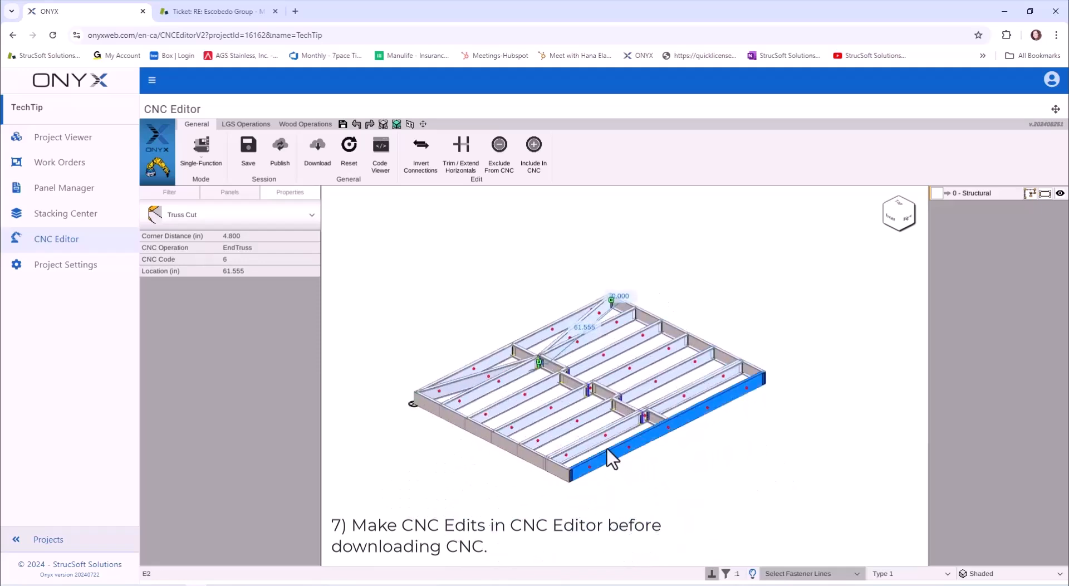
Show P32's CNC code in a widened Code Viewer and examine end stud E2 and vertical stud S5.
{"action": "left_click", "coordinate": [382, 156]}
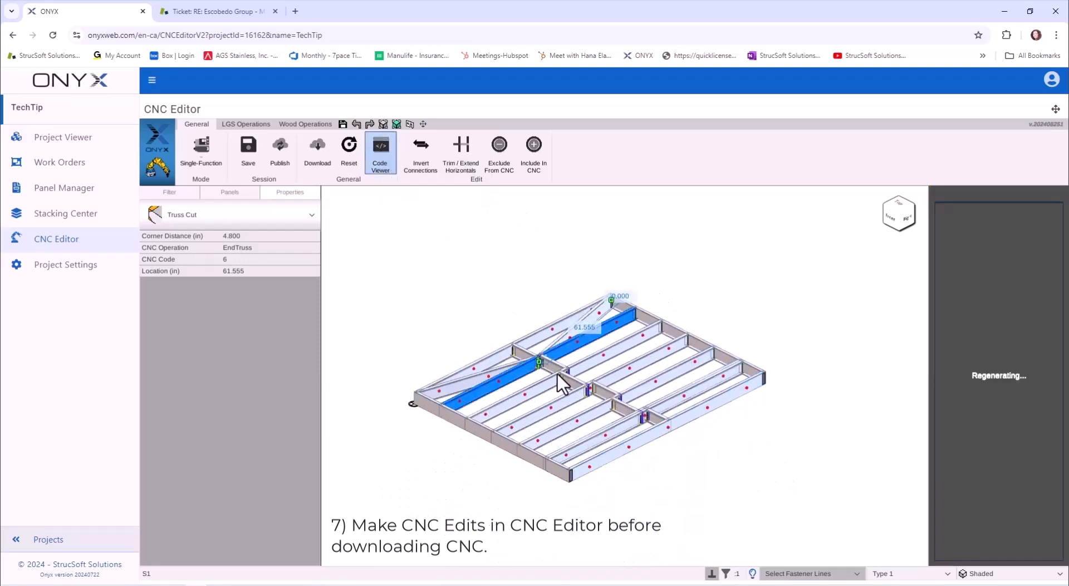
{"action": "left_click", "coordinate": [678, 416]}
{"action": "left_click_drag", "start_coordinate": [929, 364], "coordinate": [774, 382]}
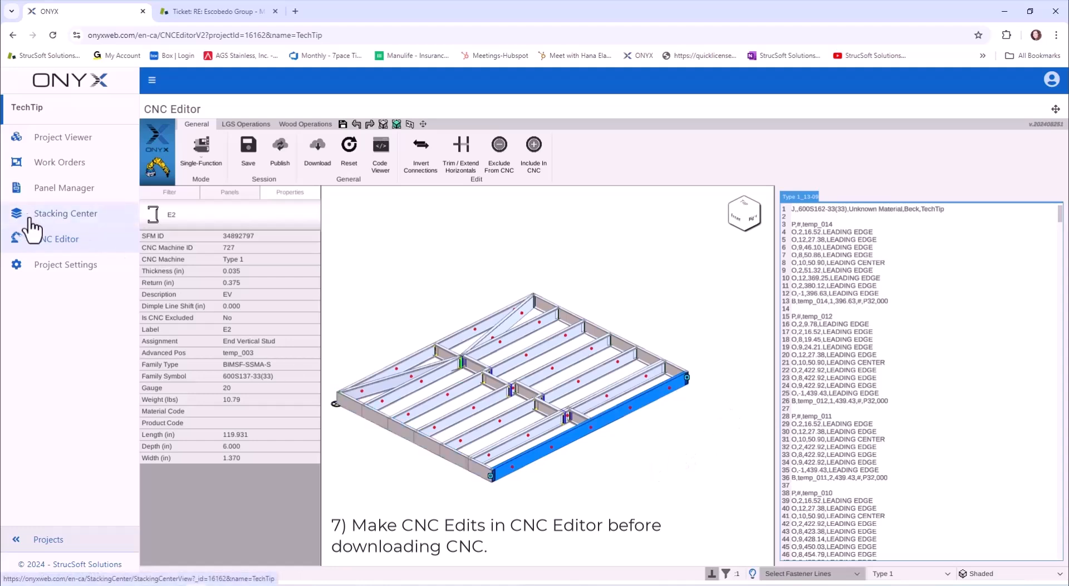
{"action": "scroll", "coordinate": [526, 465], "scroll_direction": "up", "scroll_amount": 4}
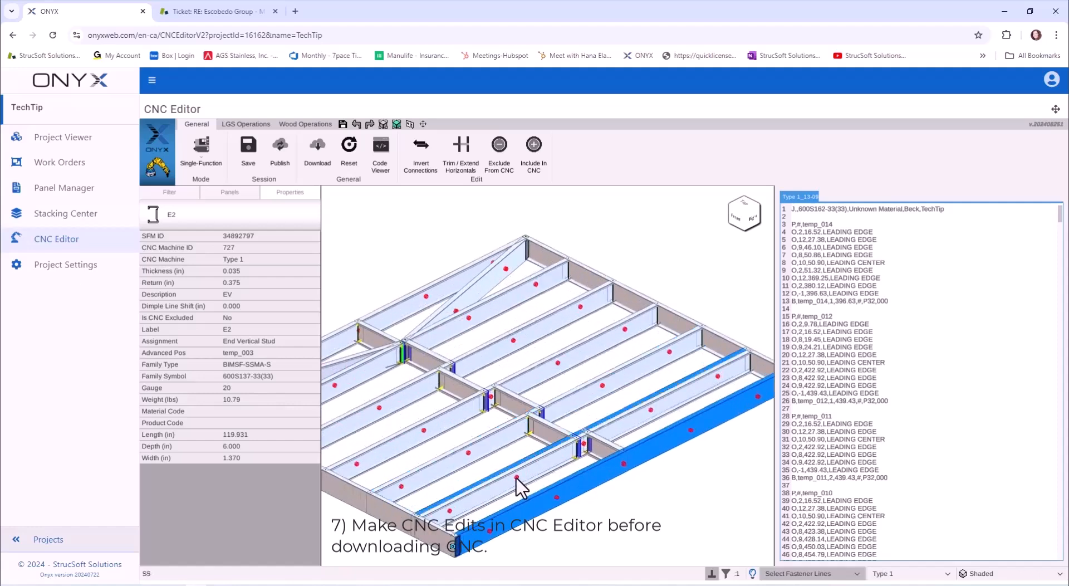
{"action": "left_click", "coordinate": [451, 511]}
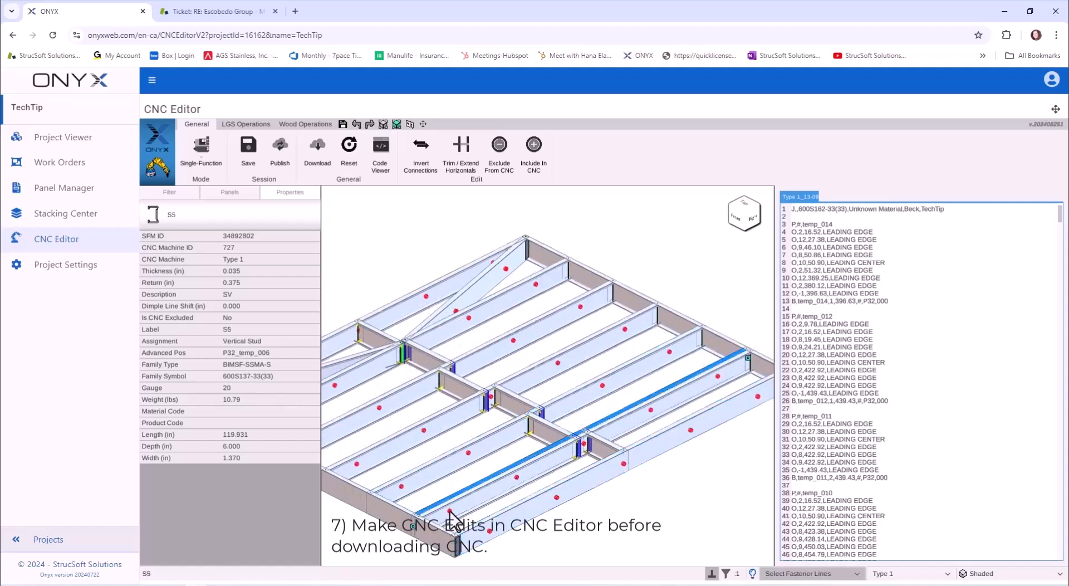
{"action": "scroll", "coordinate": [452, 514], "scroll_direction": "down", "scroll_amount": 1}
{"action": "middle_click_drag", "start_coordinate": [454, 516], "coordinate": [521, 494]}
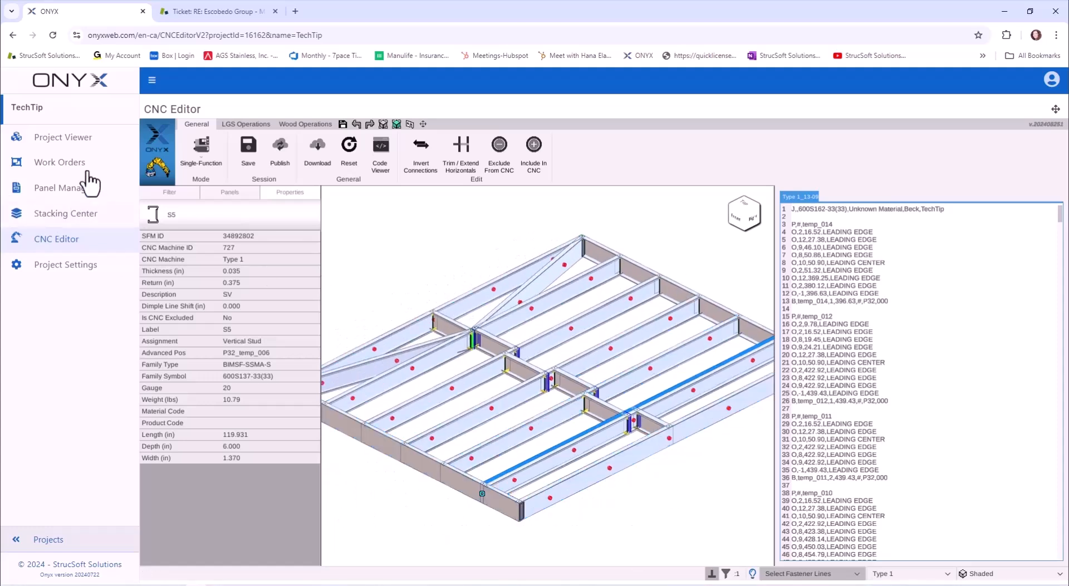
Download the CNC for wall panel P32 from the Panel Manager.
{"action": "left_click", "coordinate": [65, 196]}
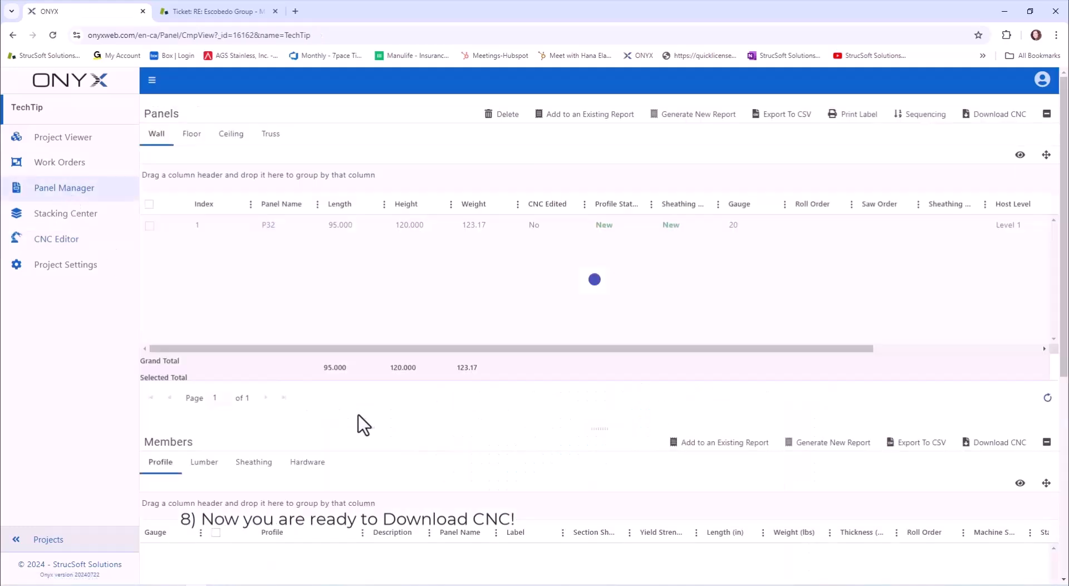
{"action": "left_click", "coordinate": [150, 226]}
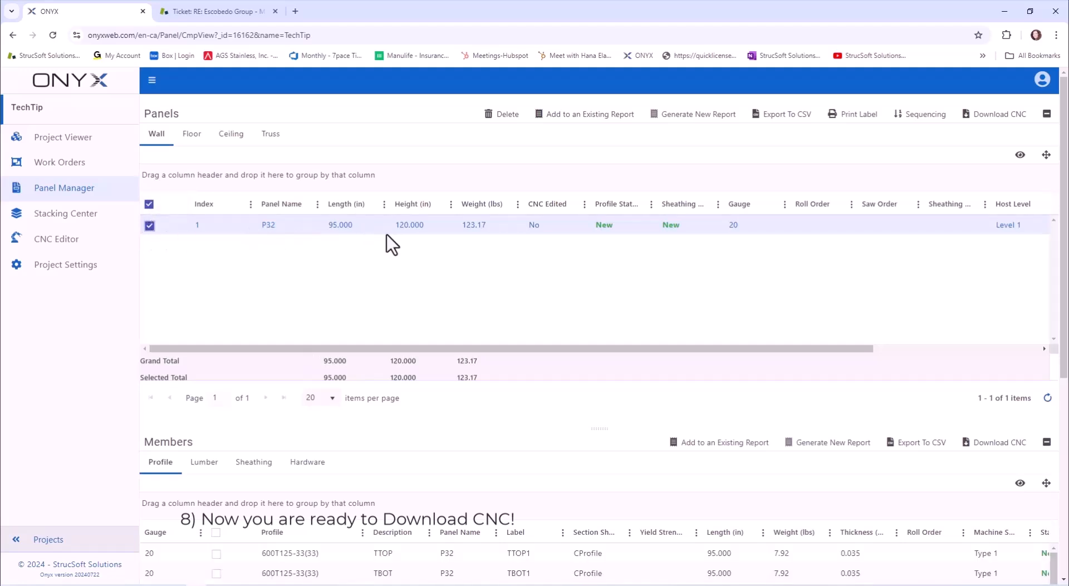
{"action": "left_click", "coordinate": [993, 113]}
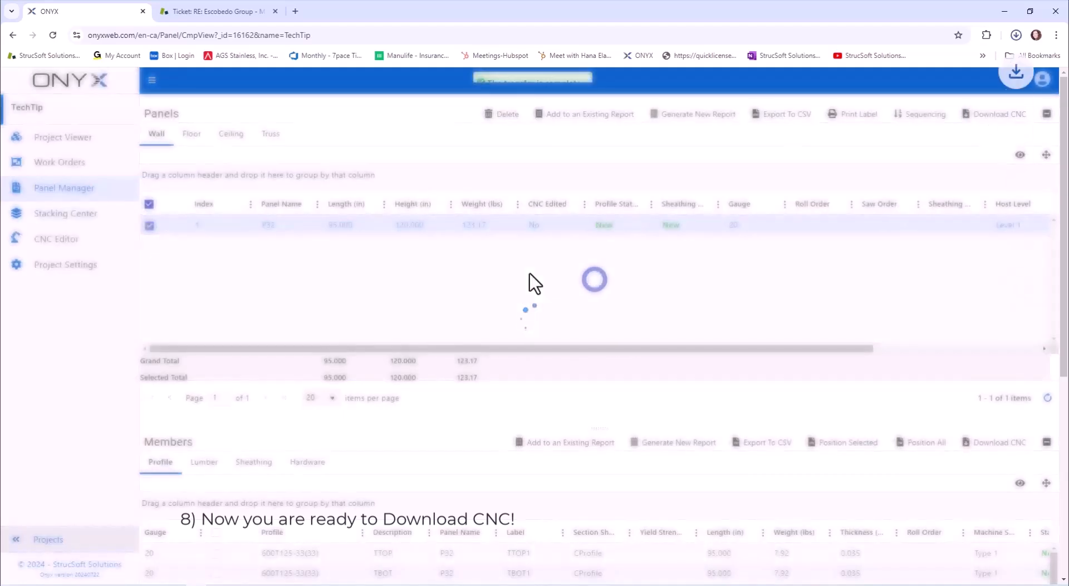
Open the Type 1 text file contained in the downloaded TechTip_Type 1.zip.
{"action": "left_click", "coordinate": [903, 64]}
{"action": "left_click_drag", "start_coordinate": [485, 123], "coordinate": [466, 99]}
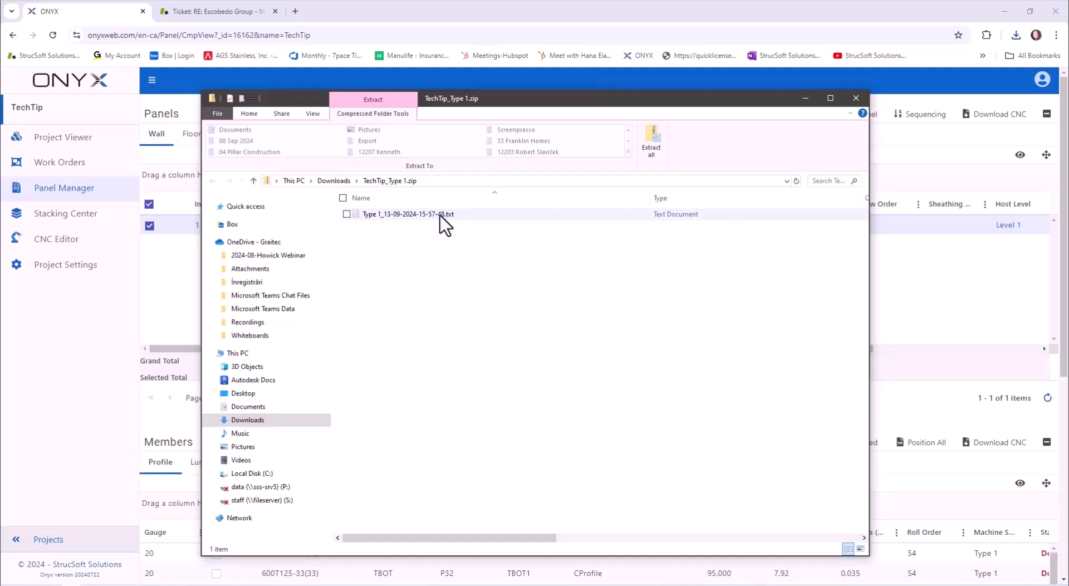
{"action": "double_click", "coordinate": [432, 215]}
{"action": "mouse_move", "coordinate": [727, 98]}
{"action": "left_mouse_down"}
{"action": "mouse_move", "coordinate": [734, 295]}
{"action": "mouse_move", "coordinate": [736, 113]}
{"action": "left_mouse_up"}
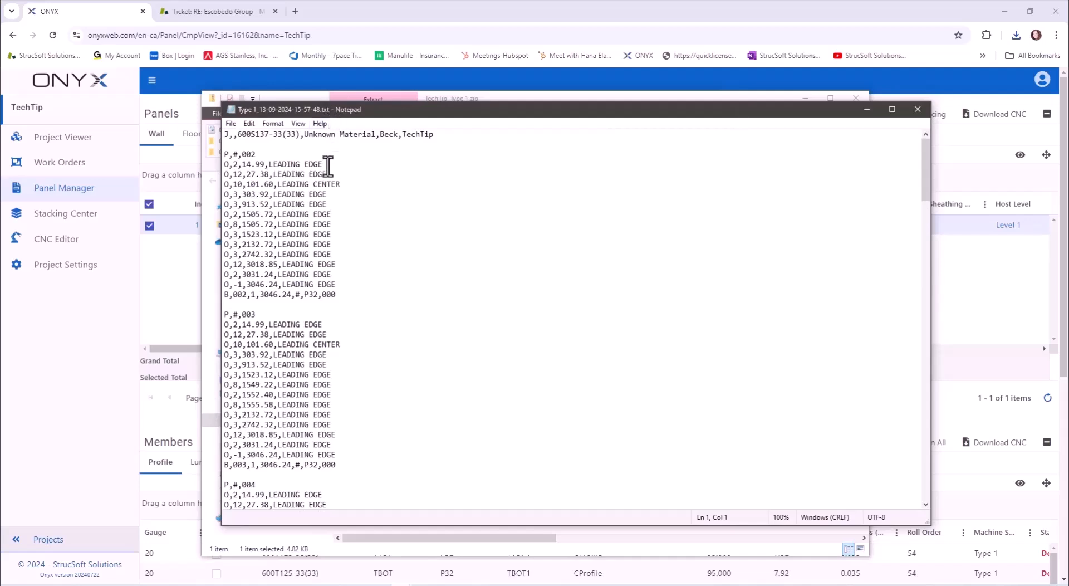
Read through the operation lines of P32's components in the Type 1 text file and return to Onyx.
{"action": "scroll", "coordinate": [283, 324], "scroll_direction": "down", "scroll_amount": 8}
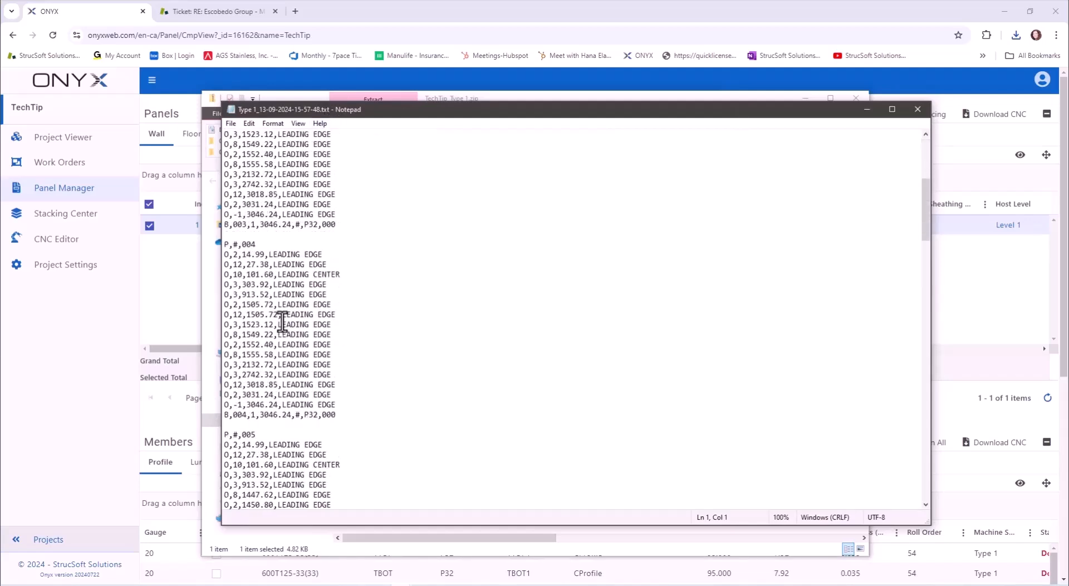
{"action": "scroll", "coordinate": [282, 325], "scroll_direction": "down", "scroll_amount": 7}
{"action": "scroll", "coordinate": [280, 320], "scroll_direction": "up", "scroll_amount": 15}
{"action": "left_click_drag", "start_coordinate": [341, 274], "coordinate": [223, 275]}
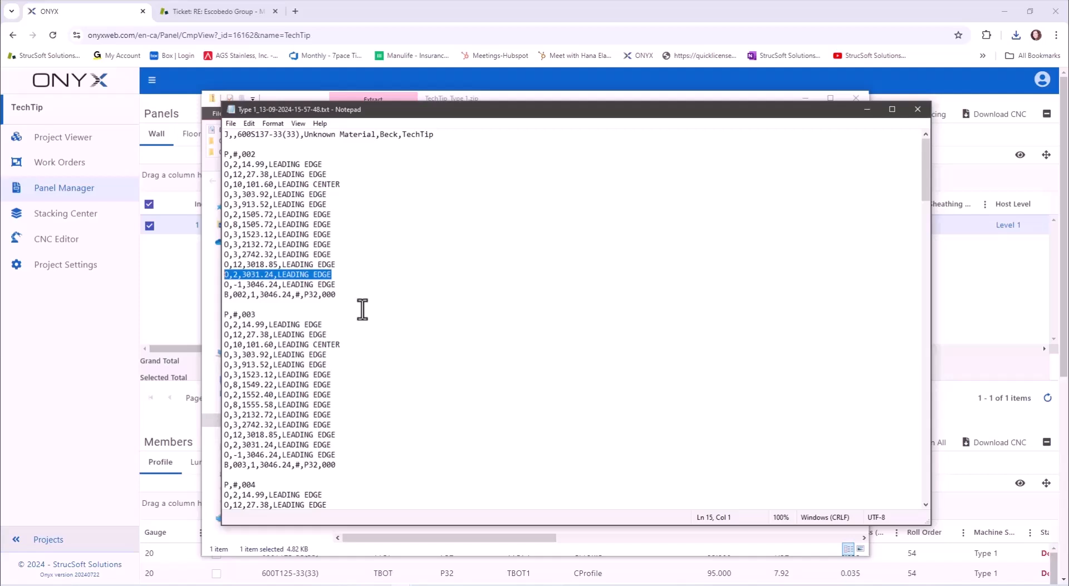
{"action": "scroll", "coordinate": [362, 310], "scroll_direction": "down", "scroll_amount": 2}
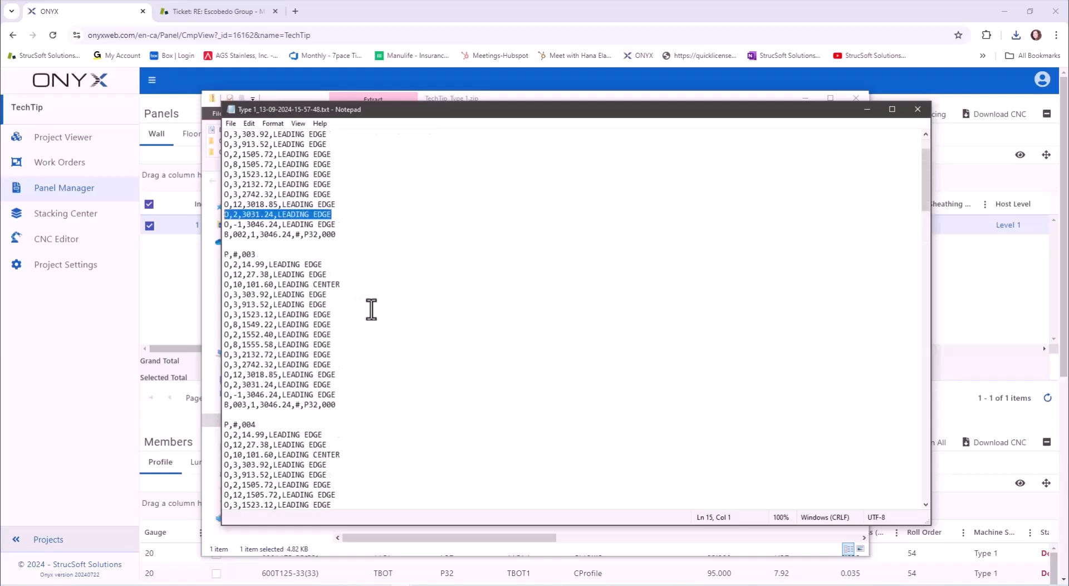
{"action": "scroll", "coordinate": [372, 310], "scroll_direction": "up", "scroll_amount": 2}
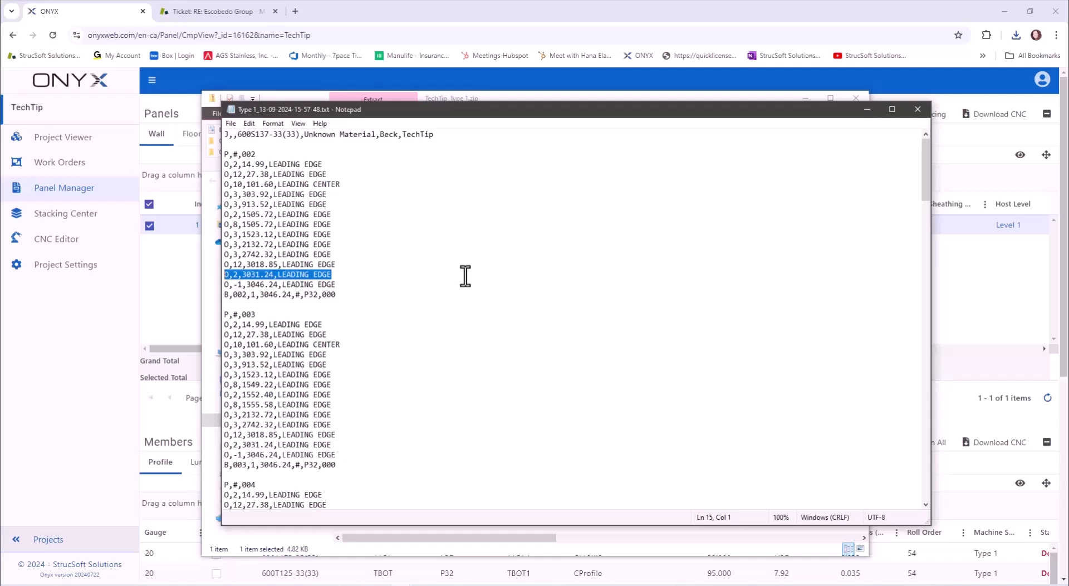
{"action": "left_click", "coordinate": [918, 109]}
{"action": "left_click", "coordinate": [805, 98]}
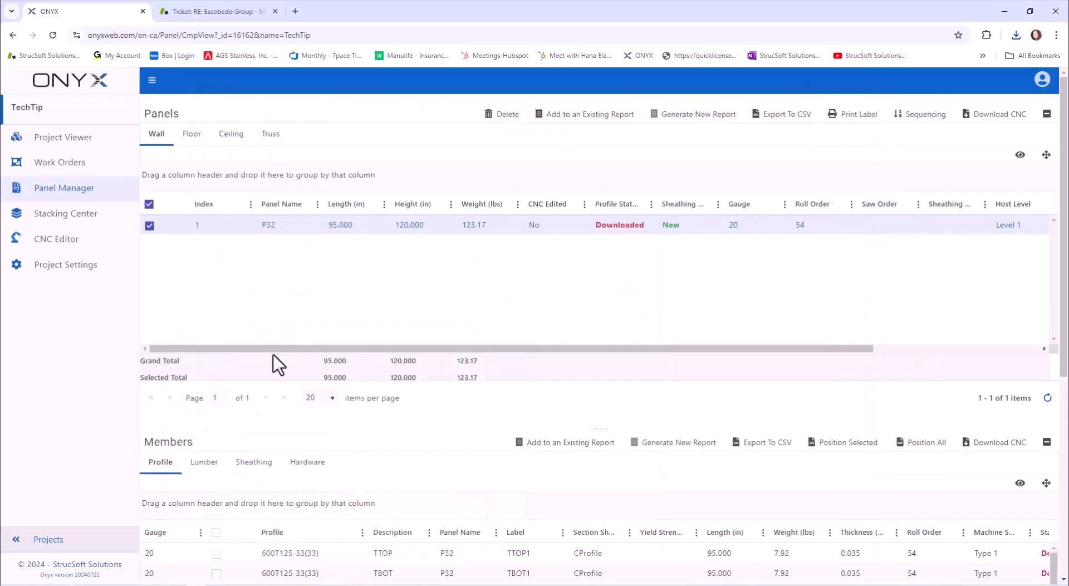
Assign the Howick CNC machine with the Howick 01 setting to all profiles in the Component Types.
{"action": "left_click", "coordinate": [48, 543]}
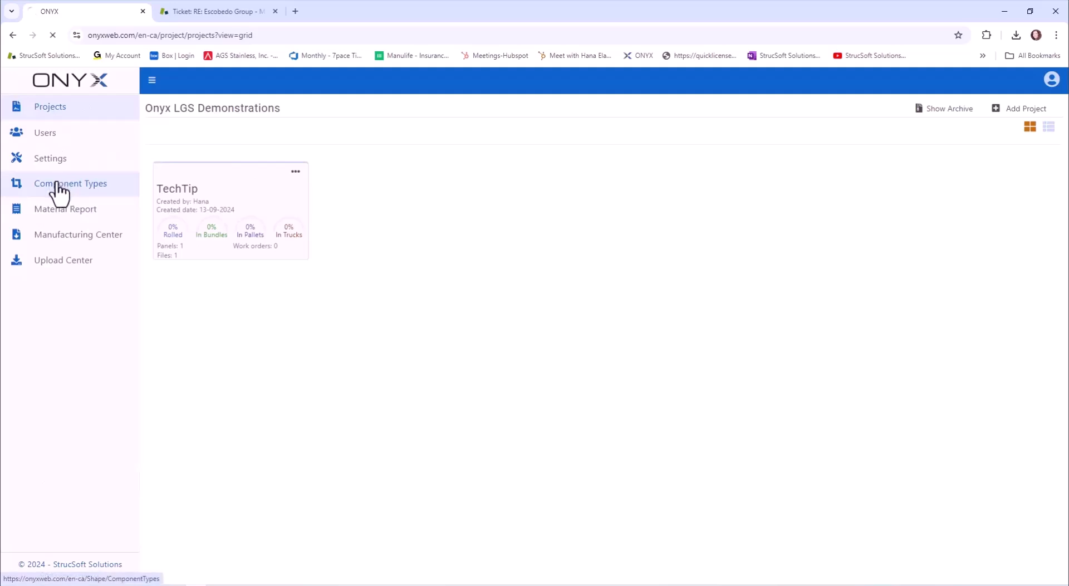
{"action": "left_click", "coordinate": [58, 193]}
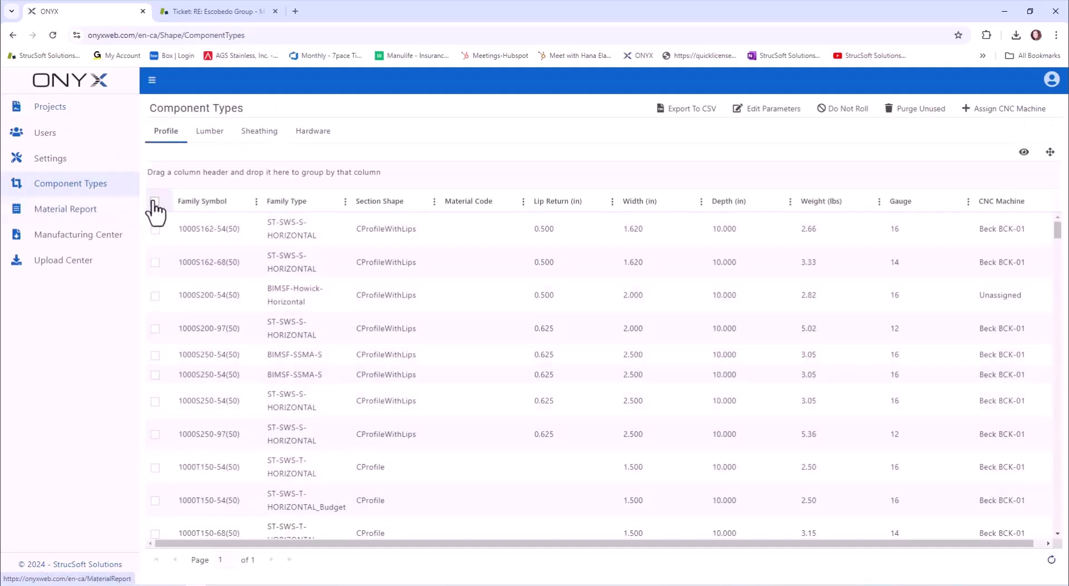
{"action": "left_click", "coordinate": [155, 202]}
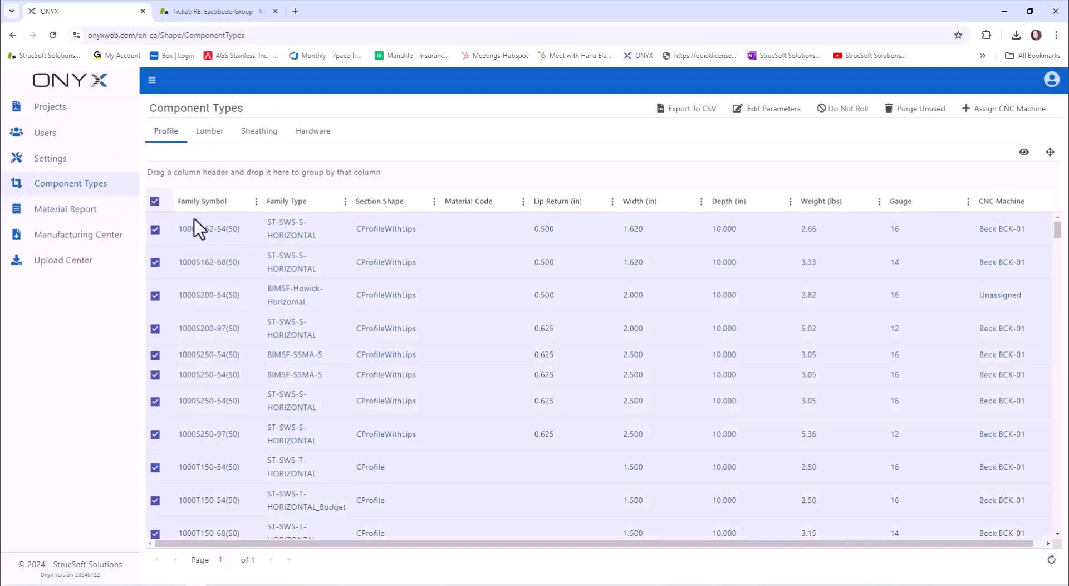
{"action": "left_click", "coordinate": [1029, 109]}
{"action": "left_click", "coordinate": [528, 136]}
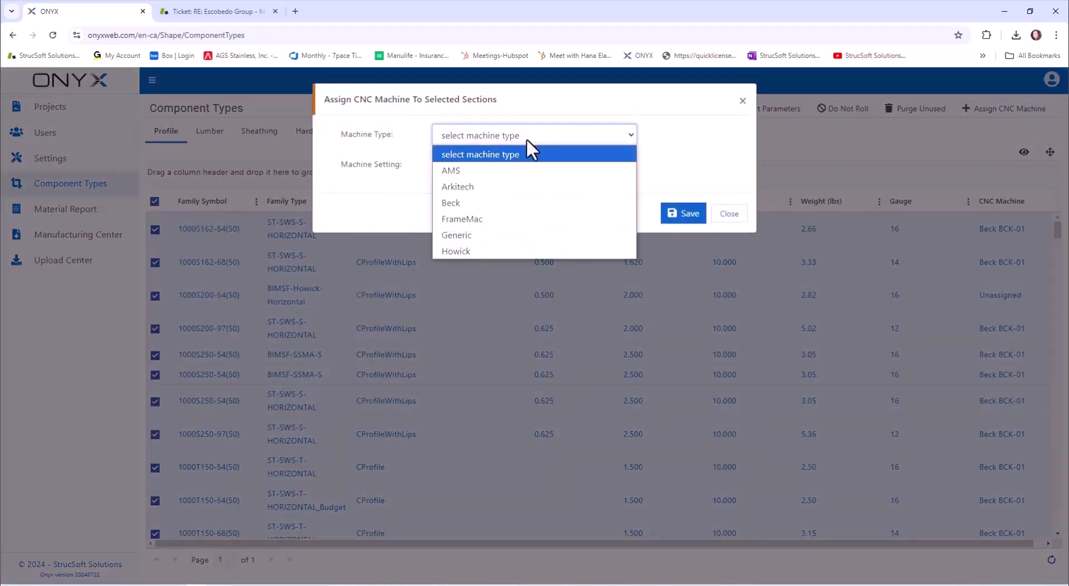
{"action": "left_click", "coordinate": [472, 251]}
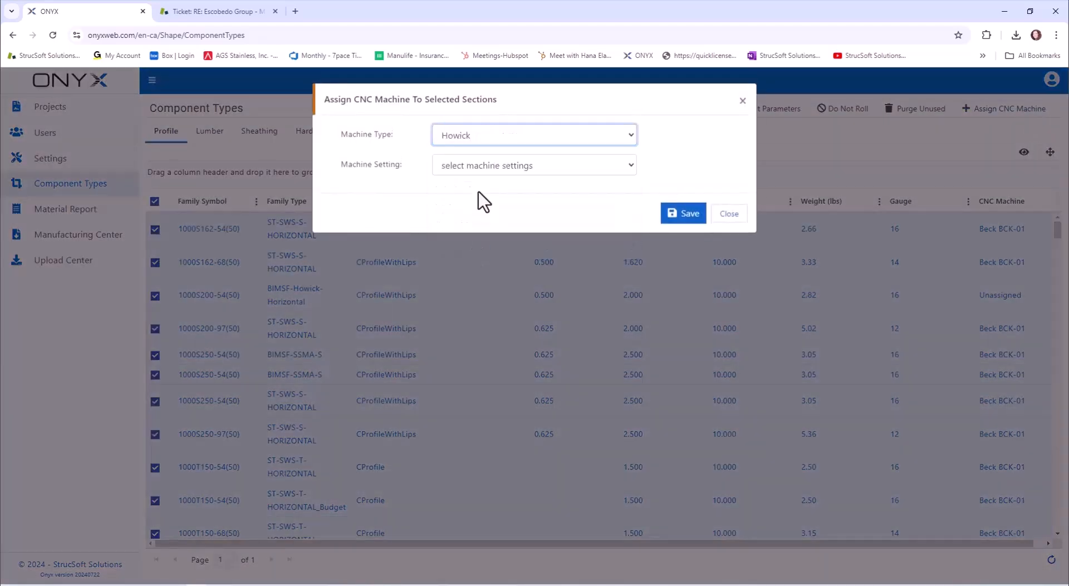
{"action": "left_click", "coordinate": [557, 167]}
{"action": "left_click", "coordinate": [557, 200]}
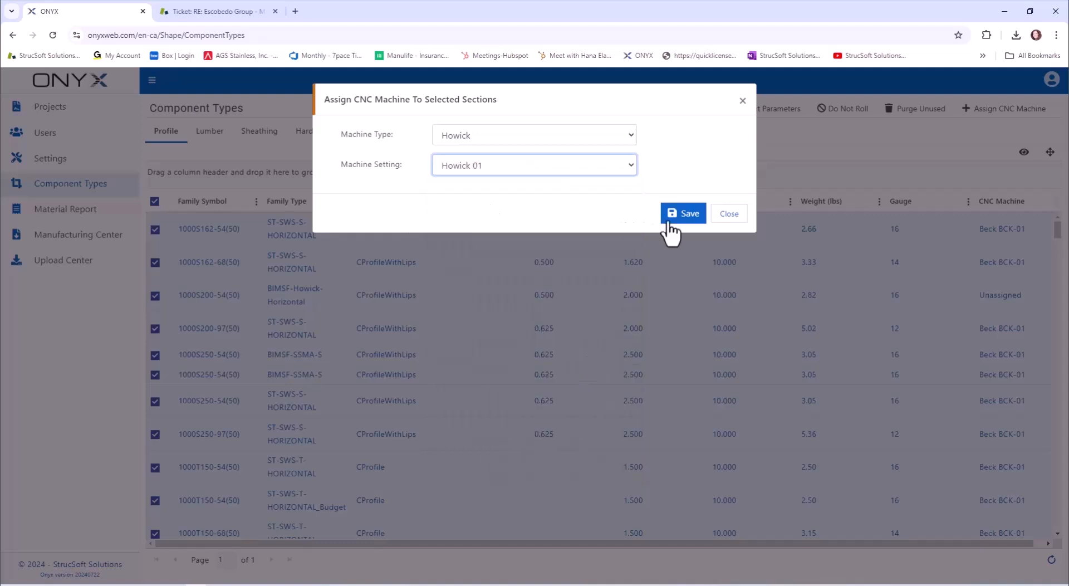
{"action": "left_click", "coordinate": [683, 214]}
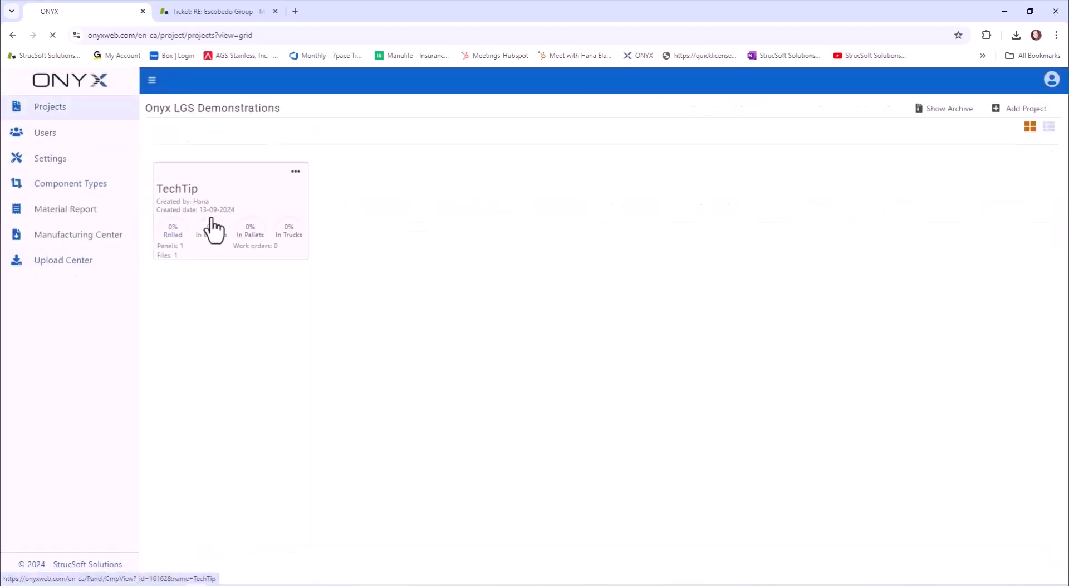
Load the TechTip project's panels in the CNC Editor and display panel P32 in a 3D view.
{"action": "left_click", "coordinate": [210, 228]}
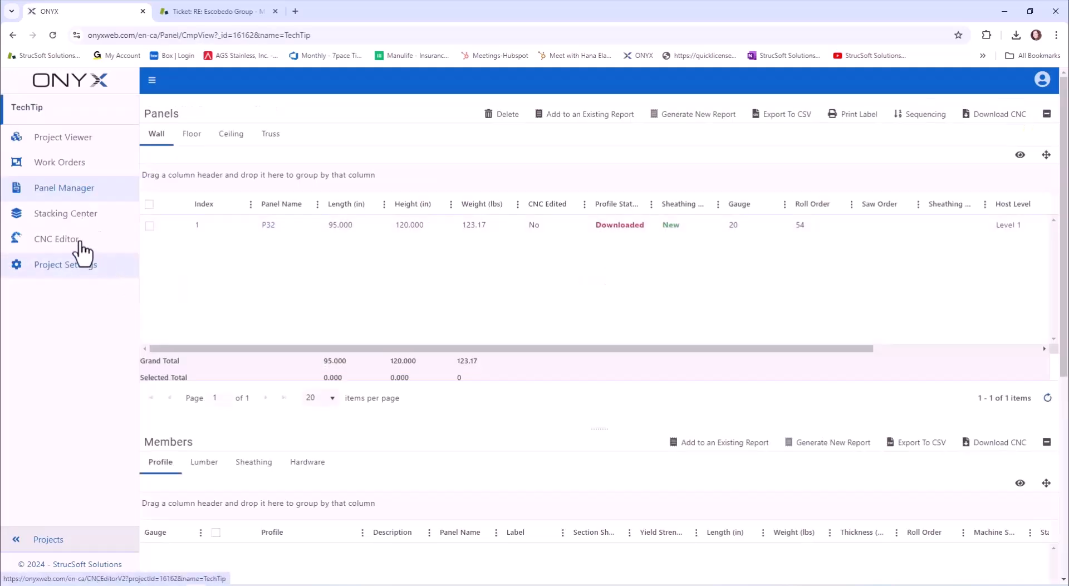
{"action": "left_click", "coordinate": [47, 241]}
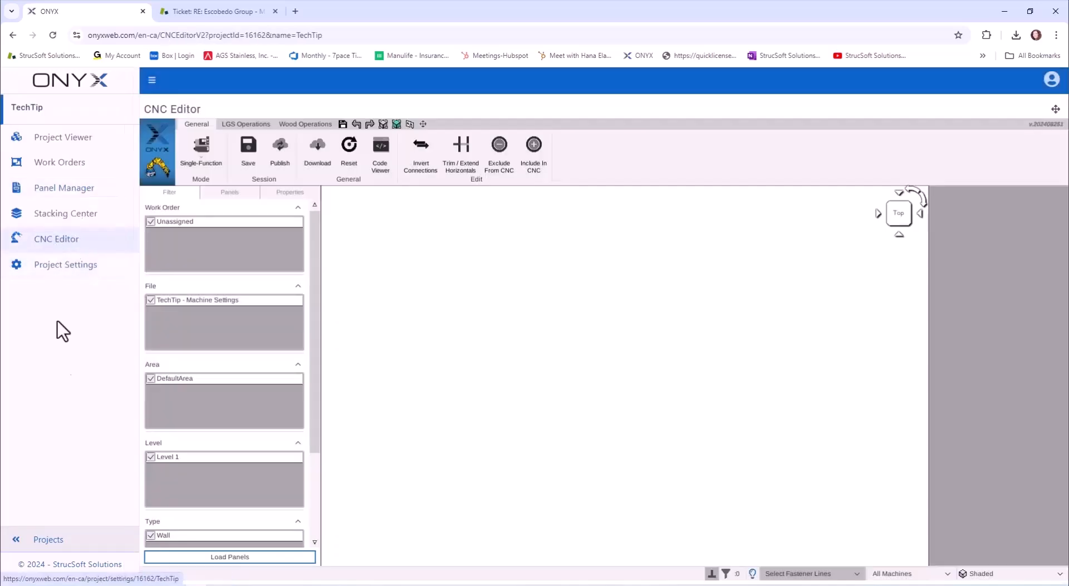
{"action": "left_click", "coordinate": [192, 557]}
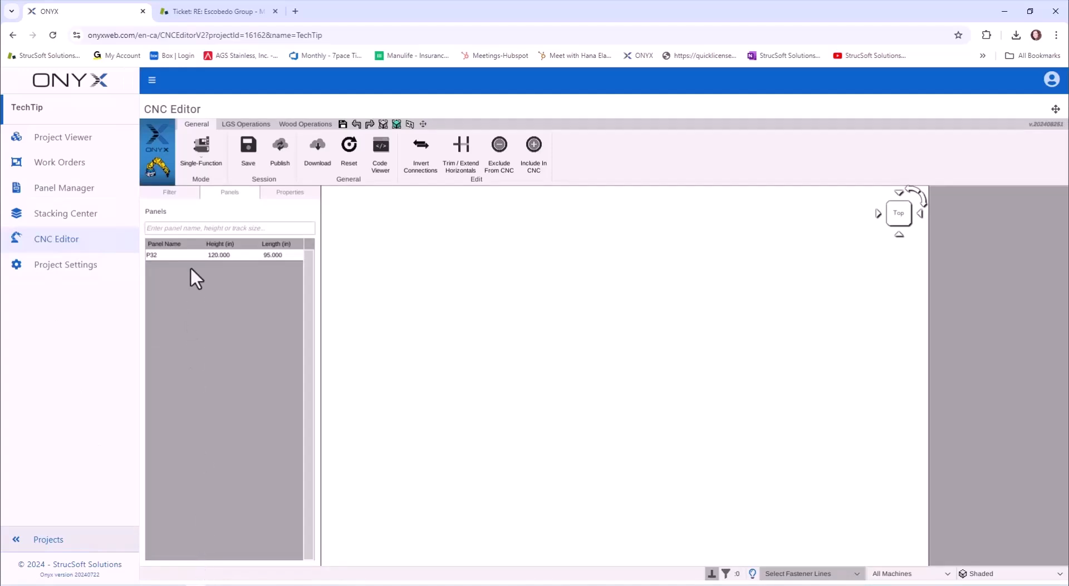
{"action": "left_click", "coordinate": [192, 255]}
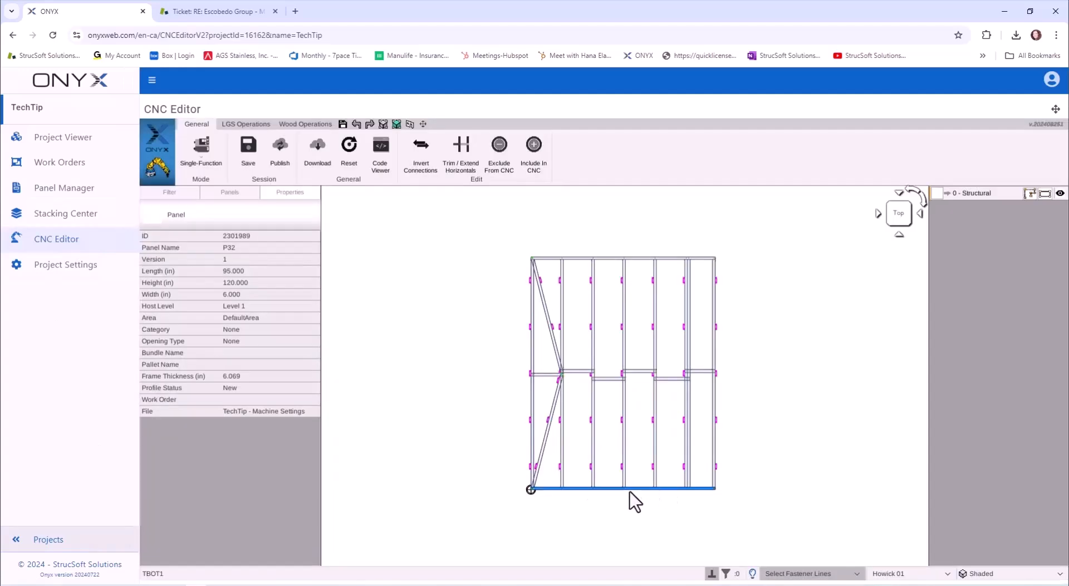
{"action": "middle_click_drag", "start_coordinate": [629, 491], "coordinate": [584, 430]}
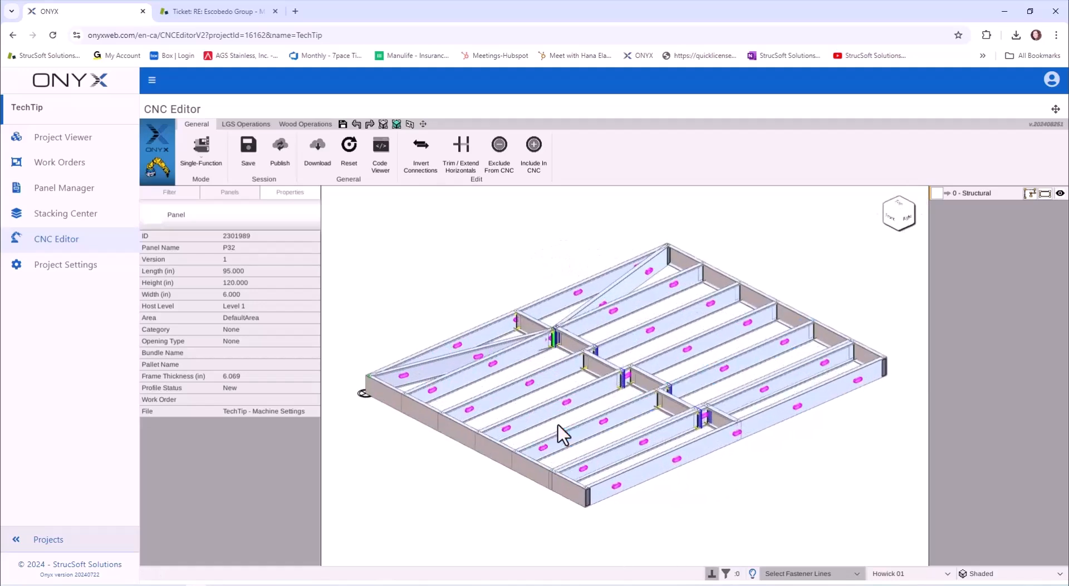
{"action": "scroll", "coordinate": [557, 422], "scroll_direction": "up", "scroll_amount": 5}
{"action": "scroll", "coordinate": [608, 428], "scroll_direction": "up", "scroll_amount": 2}
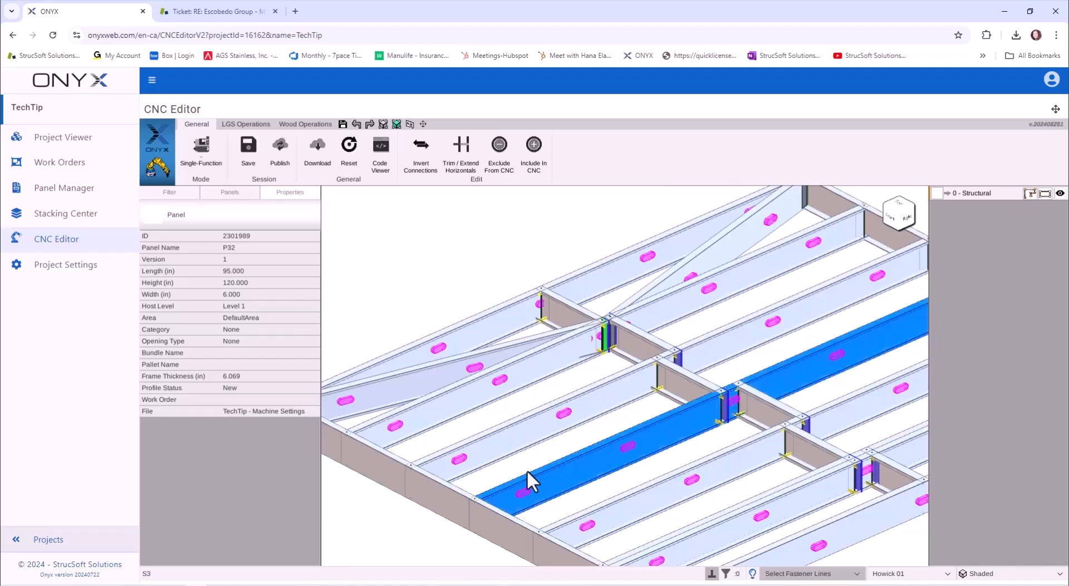
Inspect the properties of the lip notch on stud S1 where the horizontal blocking meets it.
{"action": "middle_click_drag", "start_coordinate": [528, 472], "coordinate": [541, 445]}
{"action": "scroll", "coordinate": [613, 313], "scroll_direction": "up", "scroll_amount": 5}
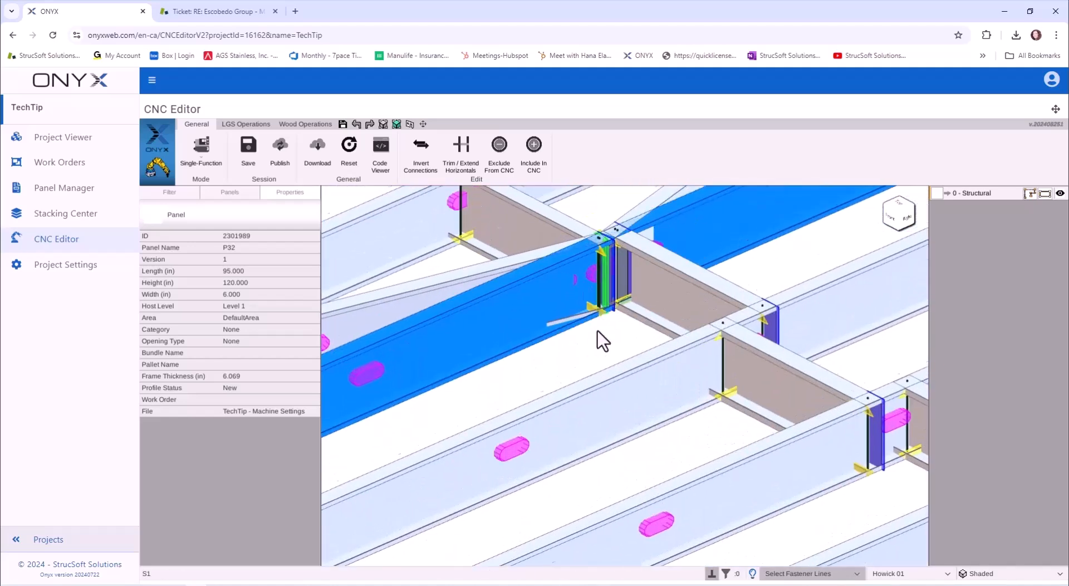
{"action": "left_click", "coordinate": [599, 325]}
{"action": "scroll", "coordinate": [557, 339], "scroll_direction": "down", "scroll_amount": 7}
{"action": "middle_click_drag", "start_coordinate": [540, 345], "coordinate": [530, 322]}
{"action": "scroll", "coordinate": [530, 321], "scroll_direction": "down", "scroll_amount": 1}
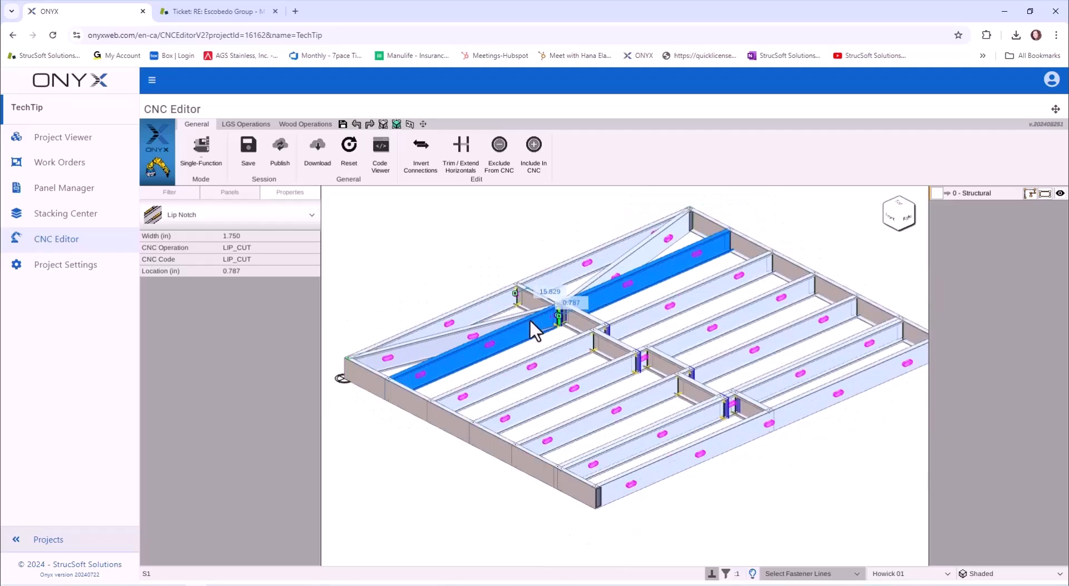
Show P32's Howick code in a widened Code Viewer and examine vertical studs S1 and S2.
{"action": "left_click", "coordinate": [387, 155]}
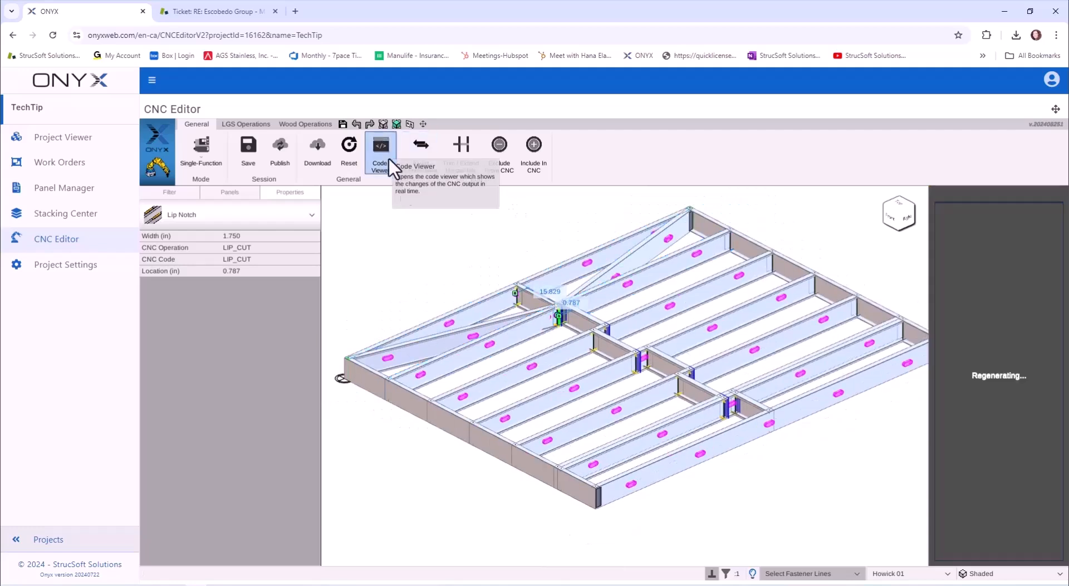
{"action": "left_click", "coordinate": [457, 363]}
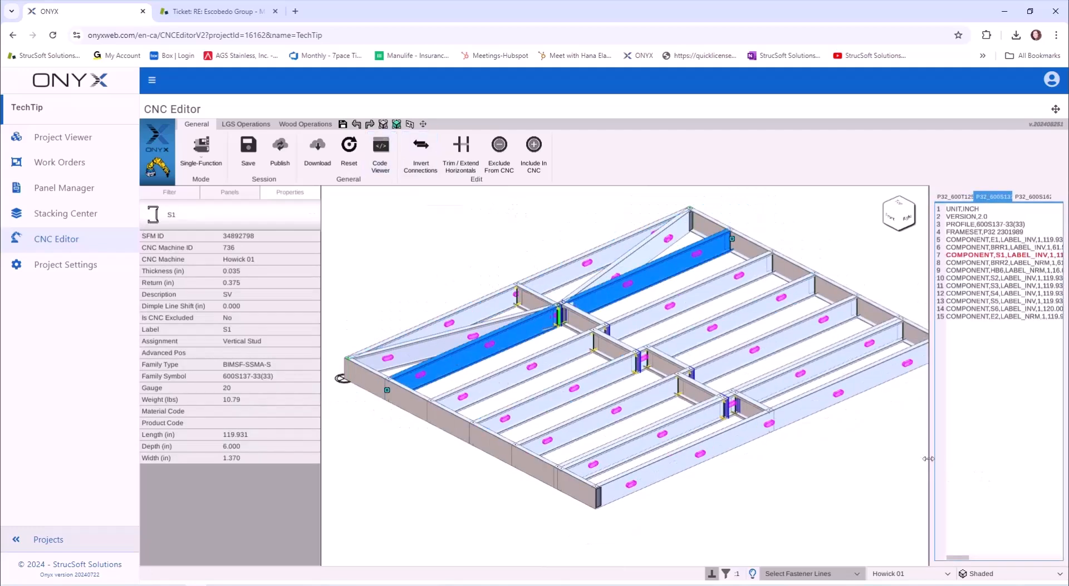
{"action": "left_click_drag", "start_coordinate": [928, 456], "coordinate": [805, 434]}
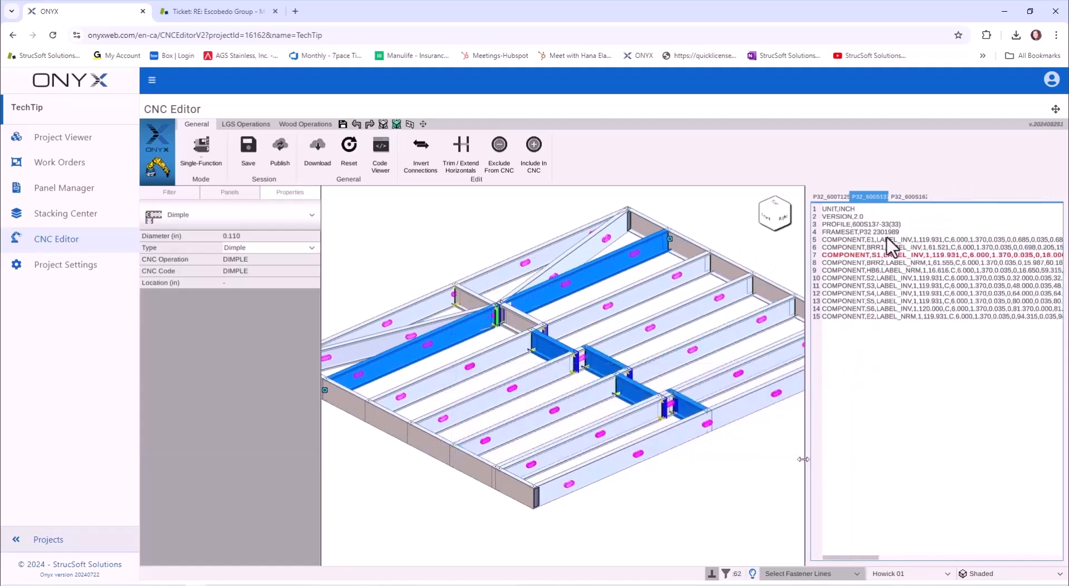
{"action": "left_click", "coordinate": [231, 192]}
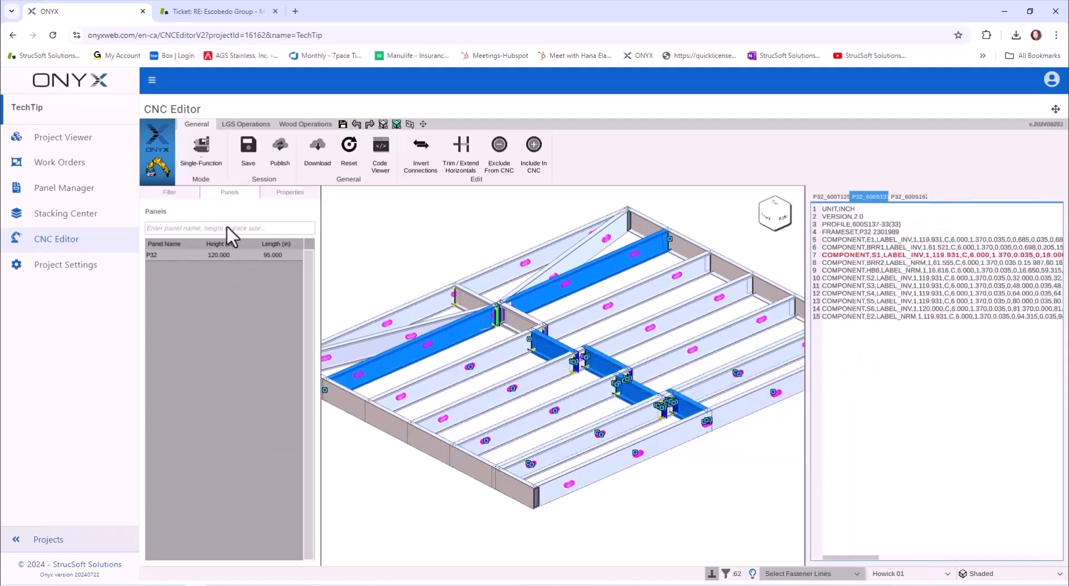
{"action": "left_click", "coordinate": [280, 195]}
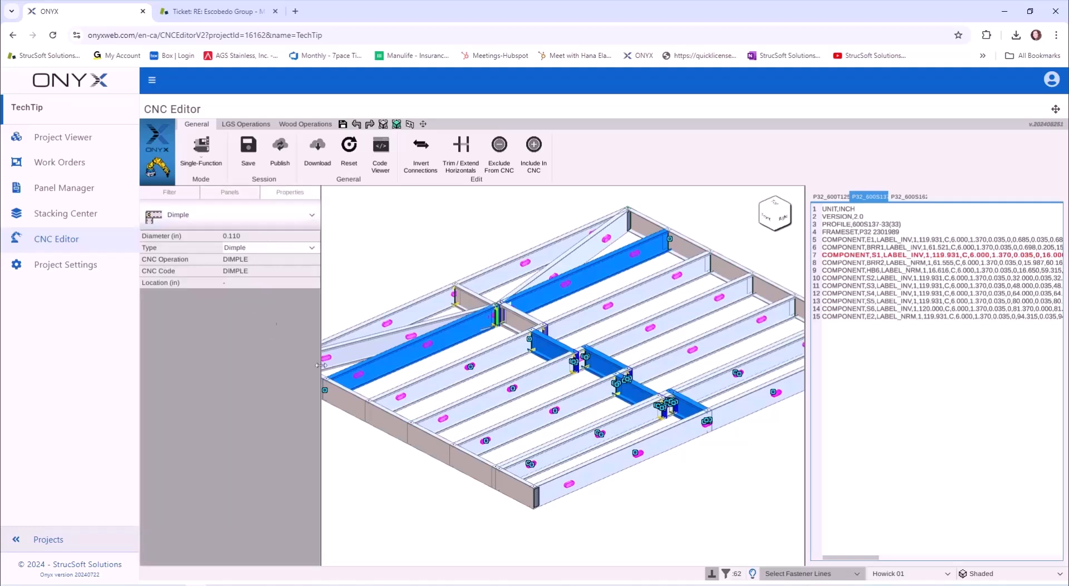
{"action": "left_click", "coordinate": [429, 394]}
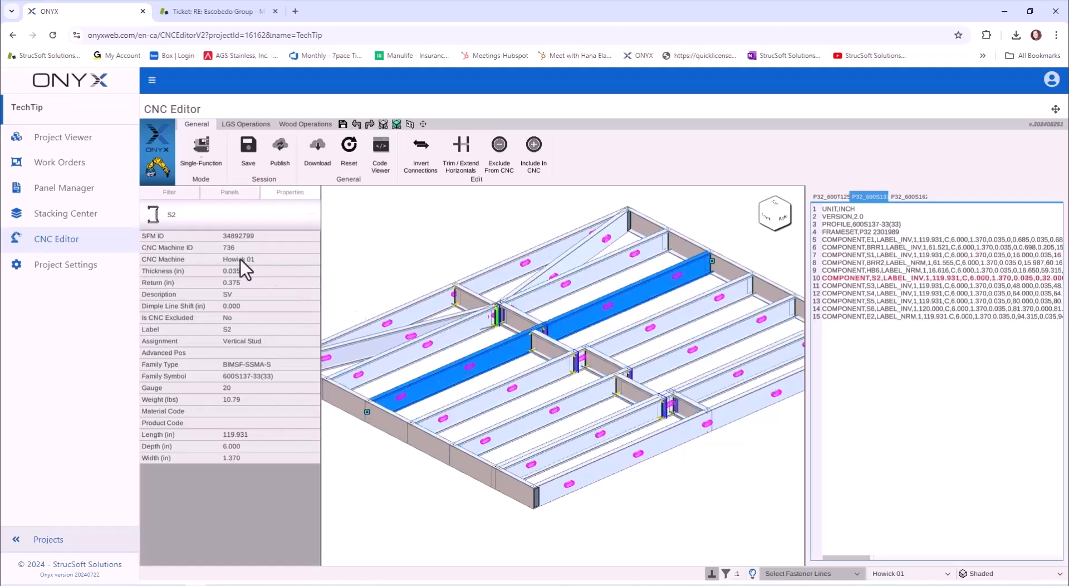
Download the CNC for wall panel P32 again with the Howick 01 machine assigned.
{"action": "left_click", "coordinate": [73, 193]}
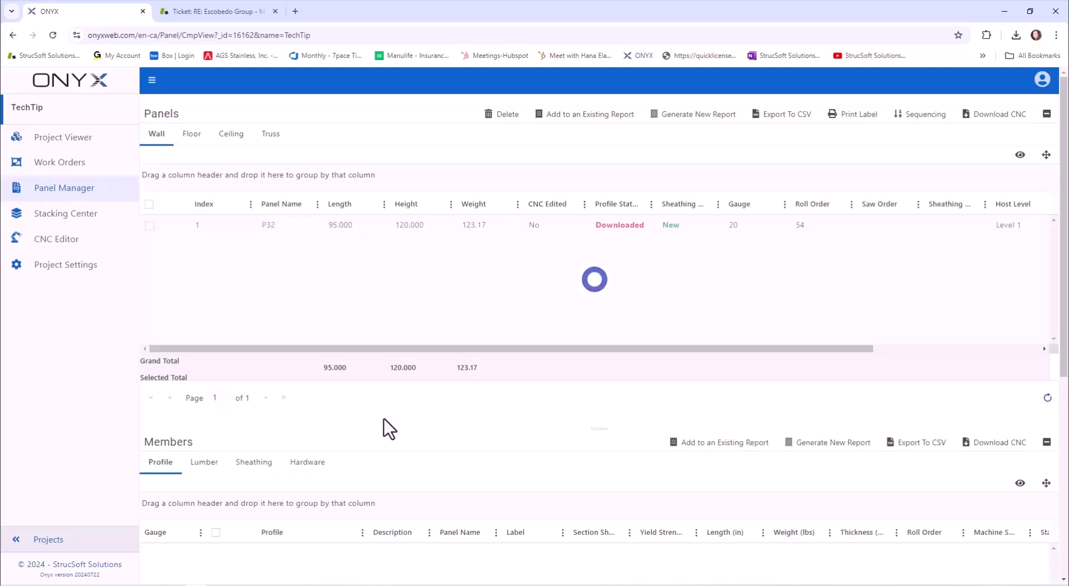
{"action": "left_click", "coordinate": [149, 226]}
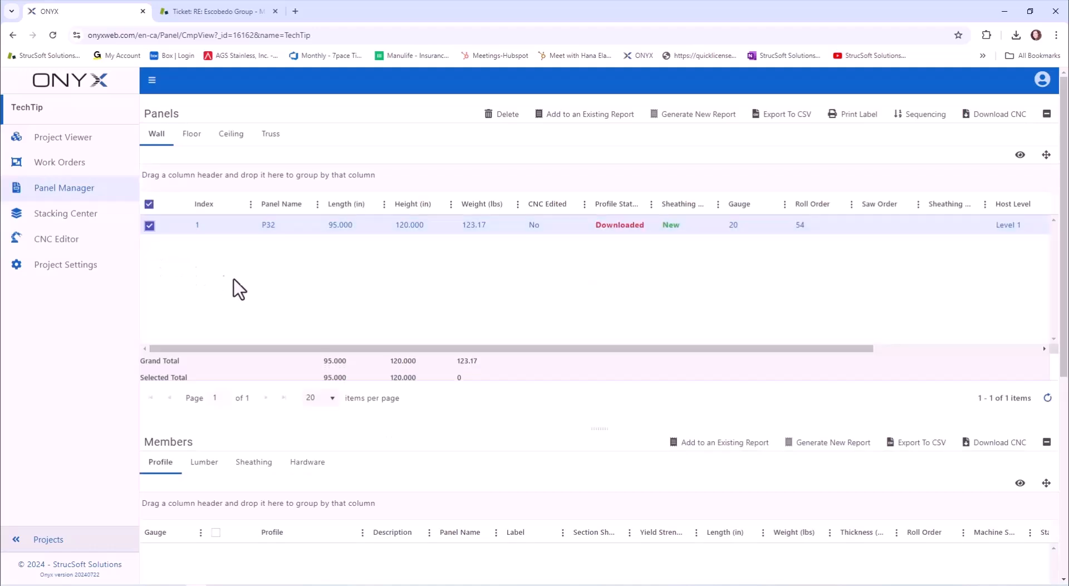
{"action": "left_click", "coordinate": [997, 114]}
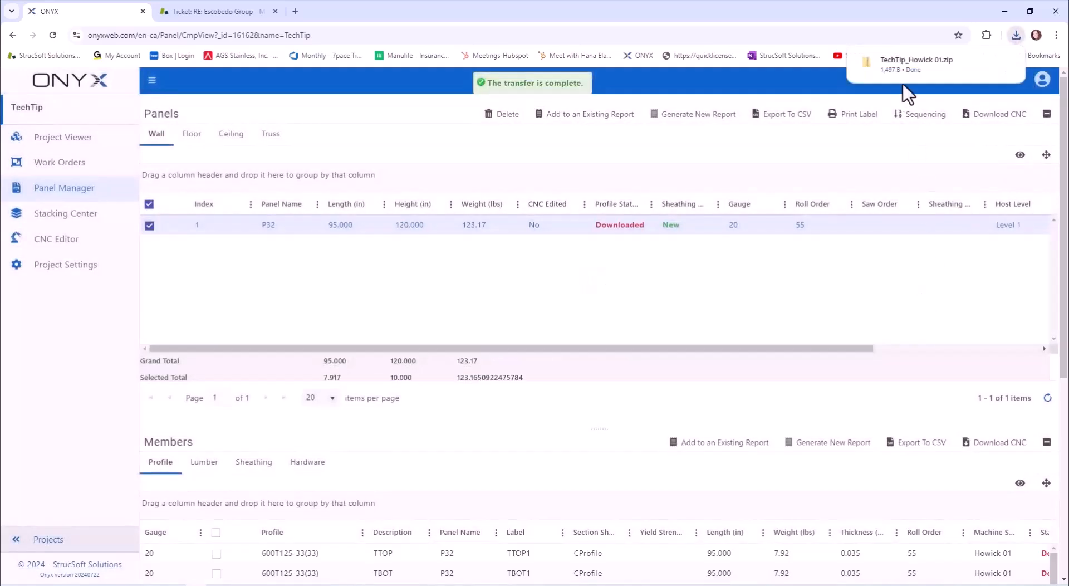
Open P32_600S137-33(33).csv from TechTip_Howick 01.zip in Excel, fit column C to its contents and review the component operations.
{"action": "left_click", "coordinate": [914, 61]}
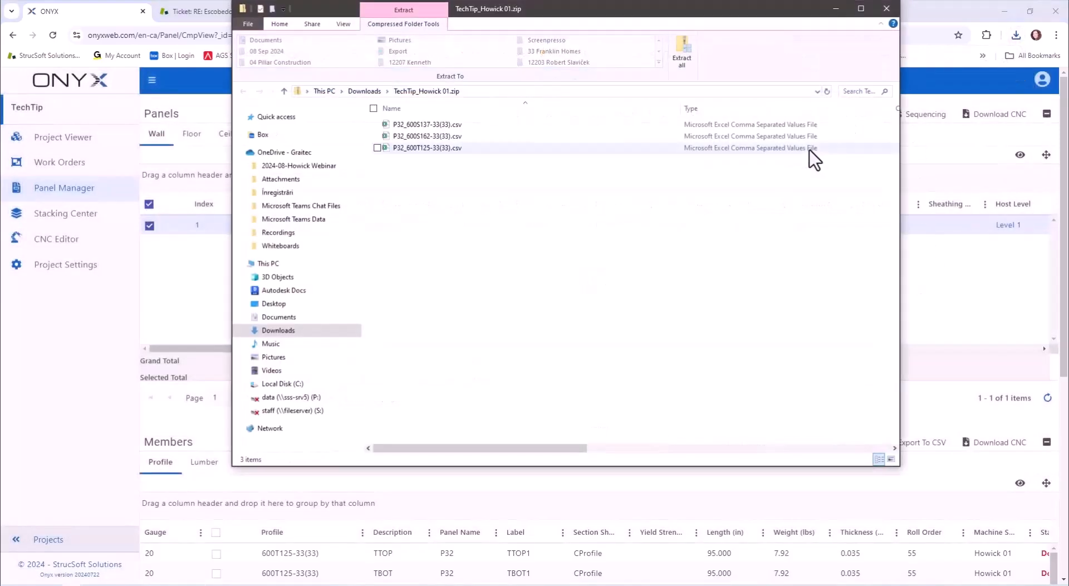
{"action": "double_click", "coordinate": [430, 124]}
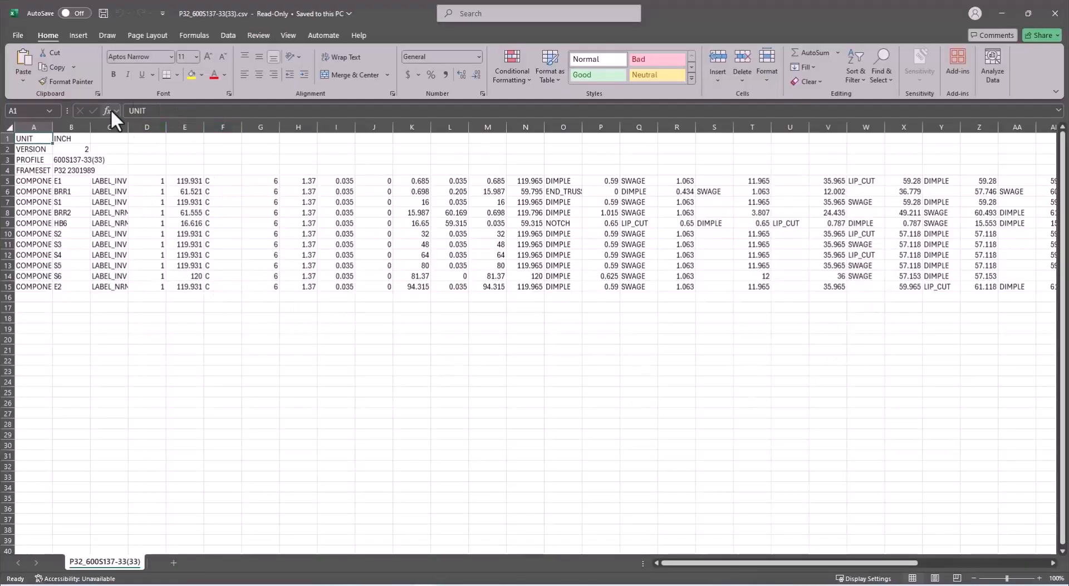
{"action": "double_click", "coordinate": [128, 127]}
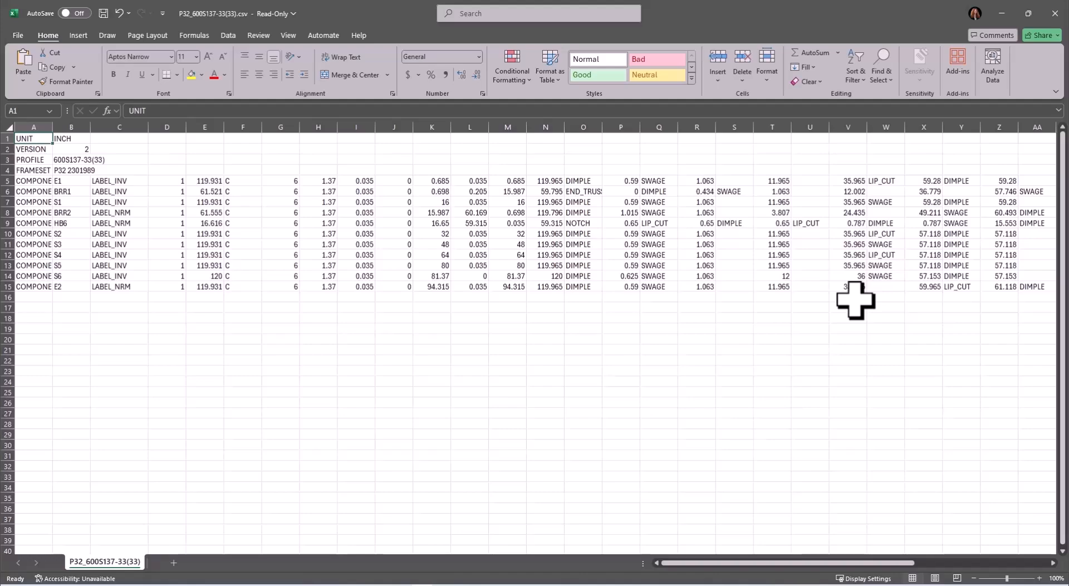
{"action": "left_click", "coordinate": [1002, 13]}
{"action": "left_click", "coordinate": [840, 14]}
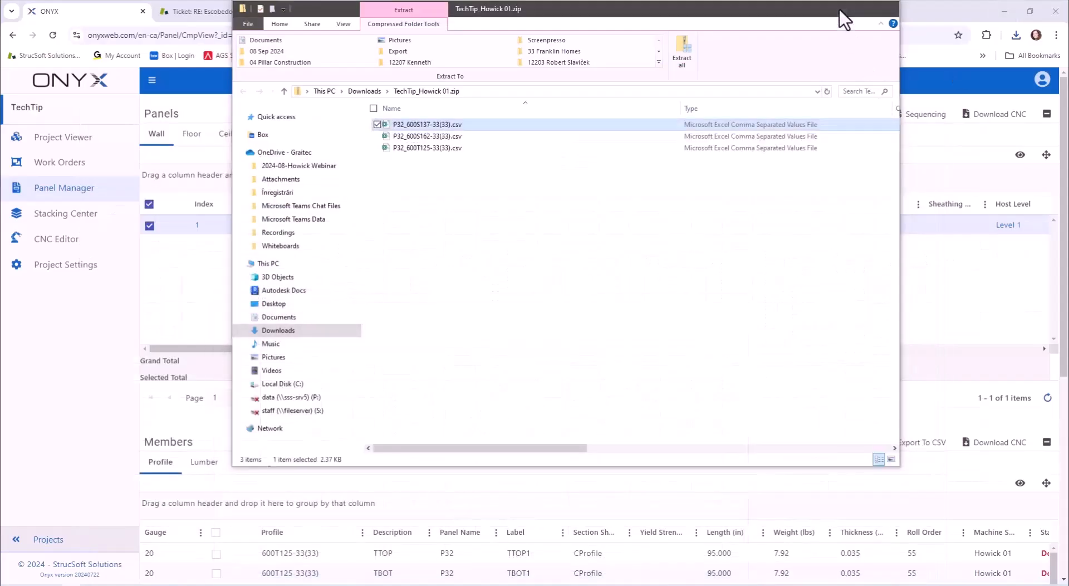